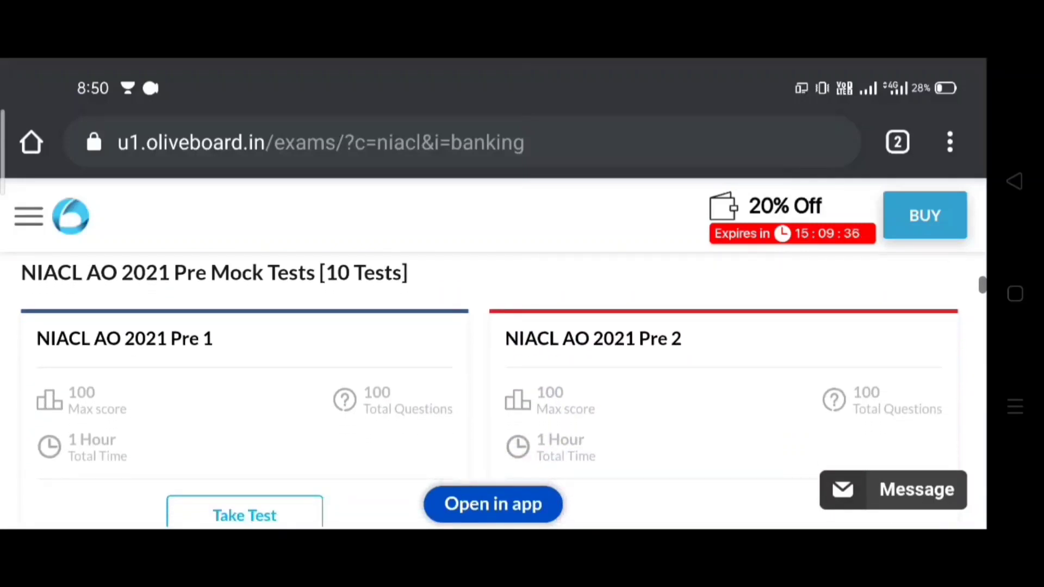
{"action": "scroll", "coordinate": [489, 391], "scroll_direction": "down", "scroll_amount": 1}
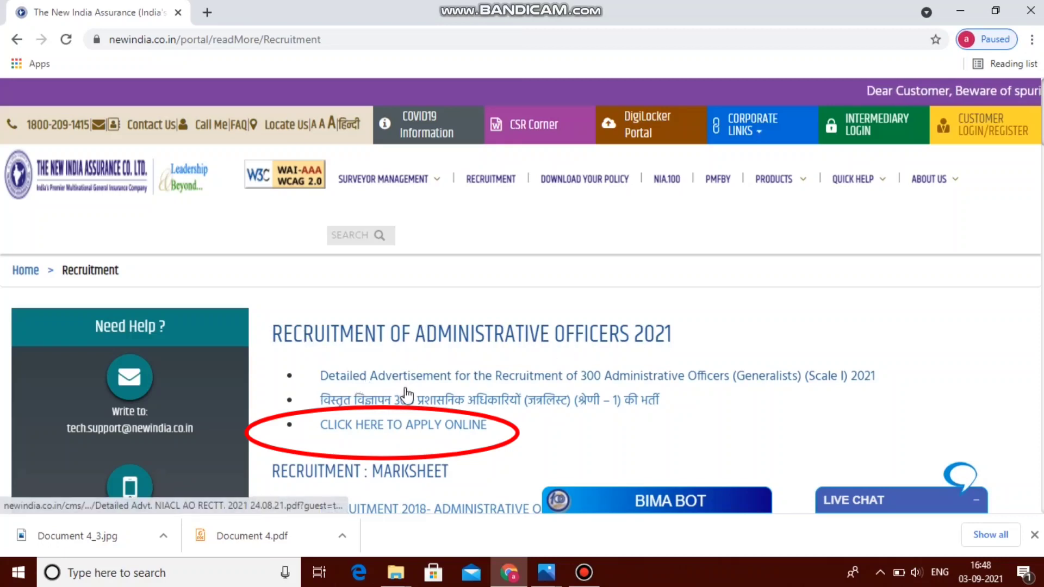
Open the IBPS online application for the Administrative Officers 2021 recruitment
{"action": "left_click", "coordinate": [373, 425]}
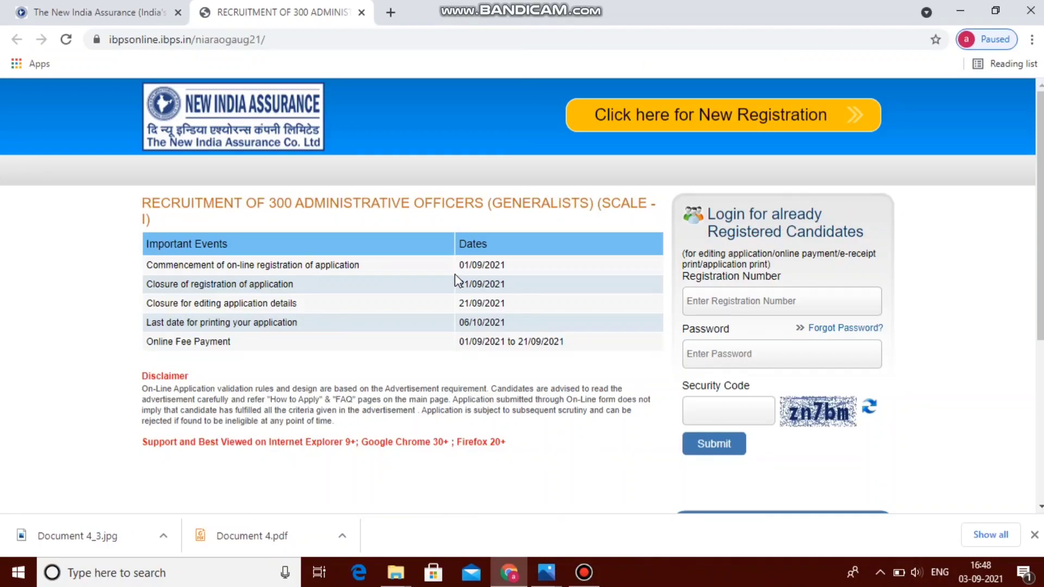
Start a new candidate registration on the IBPS application page
{"action": "left_click", "coordinate": [723, 115]}
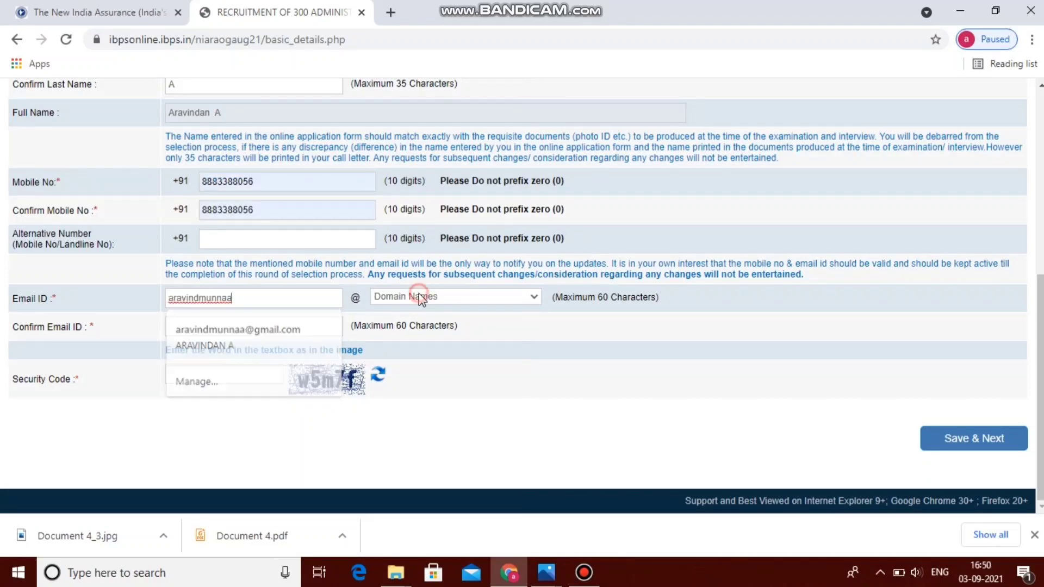
Choose gmail.com as the e-mail domain and fill in the candidate's confirmation e-mail address
{"action": "left_click", "coordinate": [419, 296]}
{"action": "left_click", "coordinate": [406, 333]}
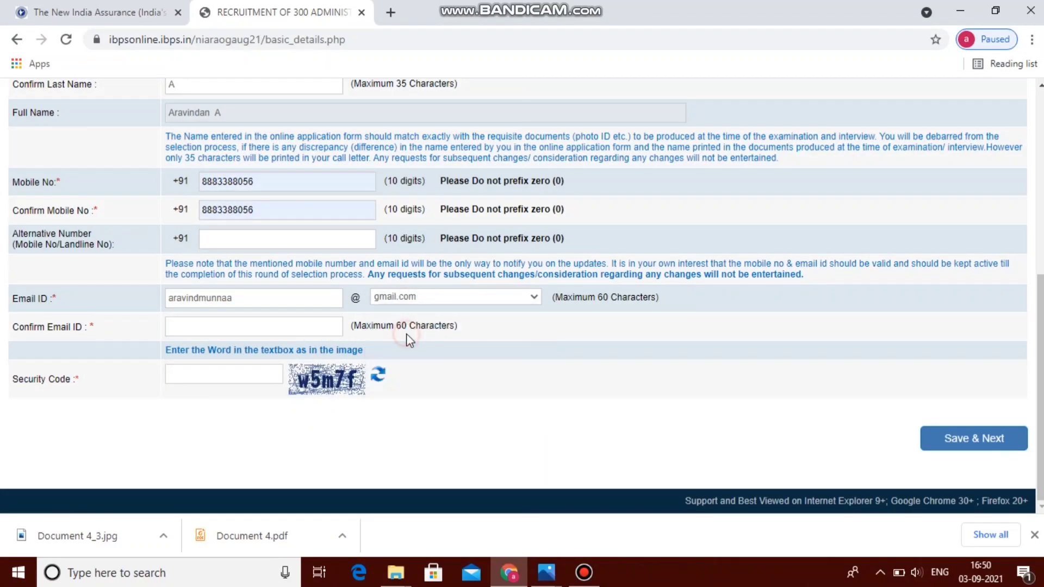
{"action": "left_click", "coordinate": [279, 320]}
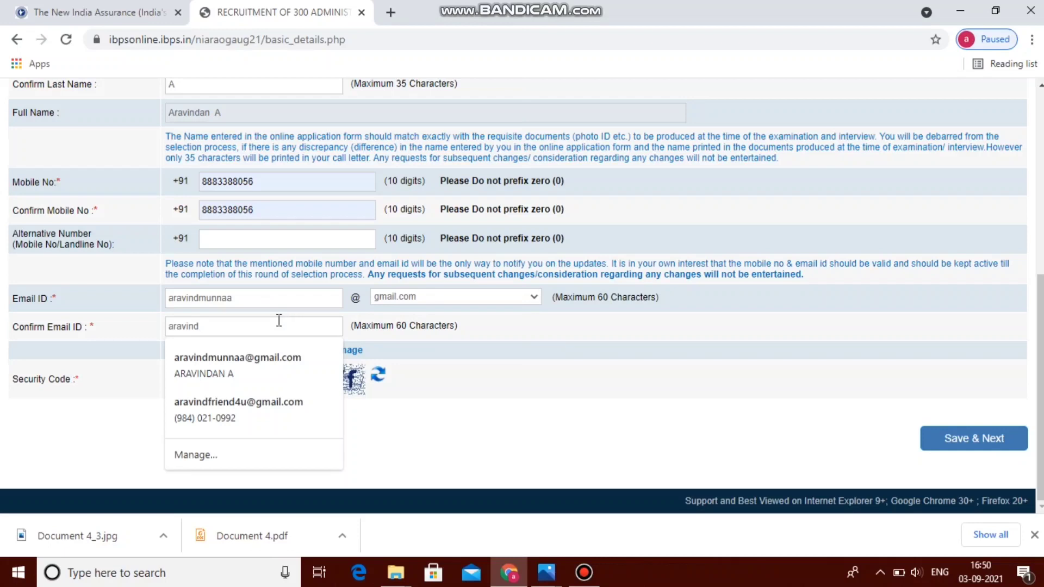
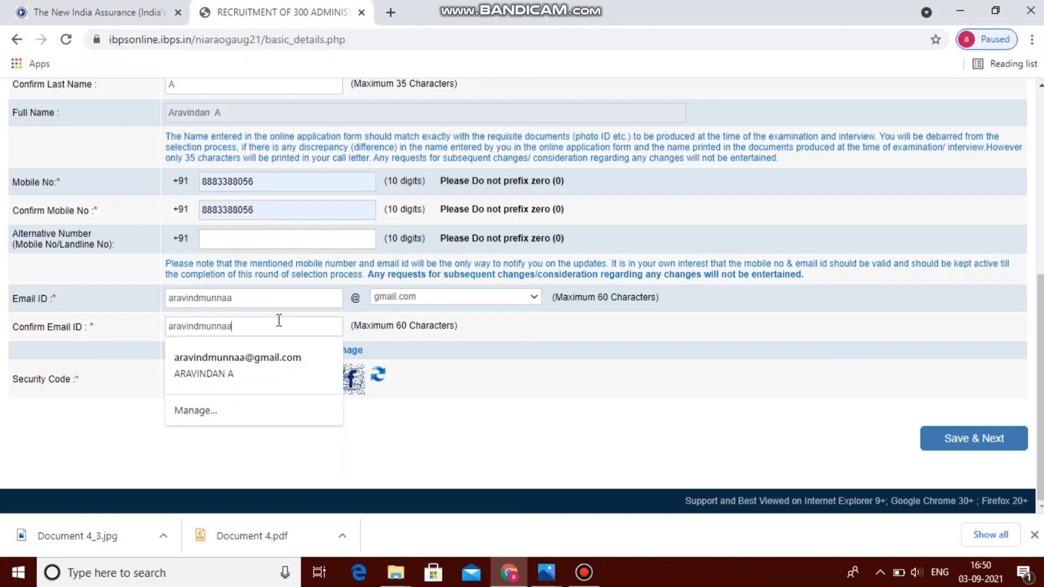
{"action": "left_click", "coordinate": [489, 412]}
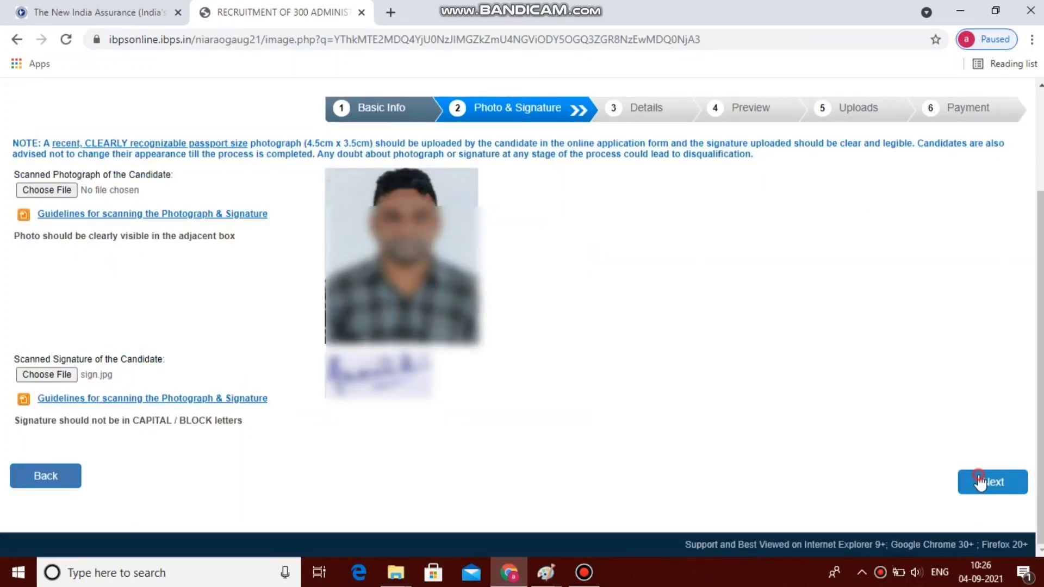
On the Details step, set category to OBC and answer No to benchmark disability
{"action": "left_click", "coordinate": [981, 482]}
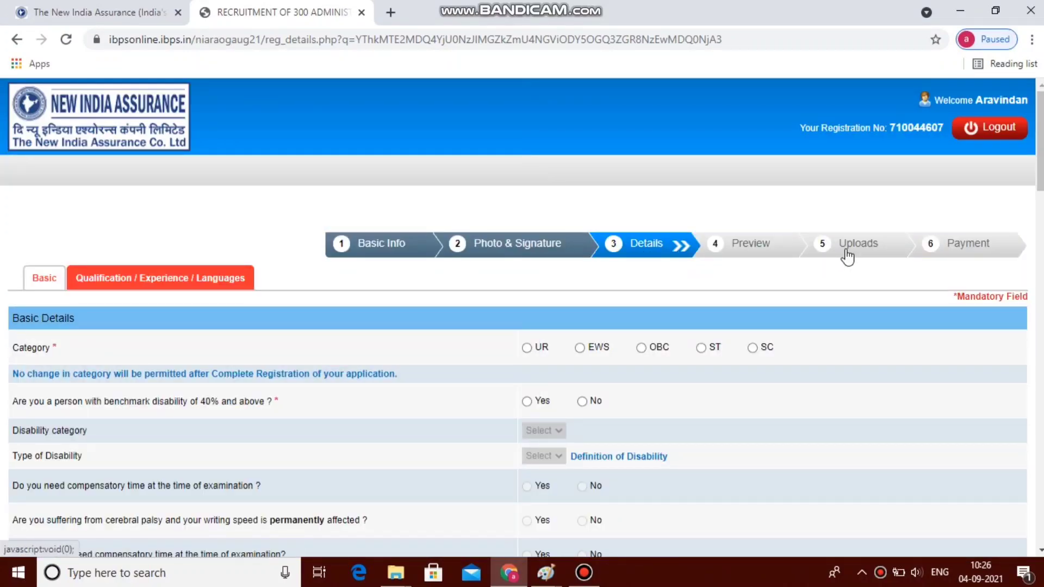
{"action": "scroll", "coordinate": [1039, 169], "scroll_direction": "down", "scroll_amount": 3}
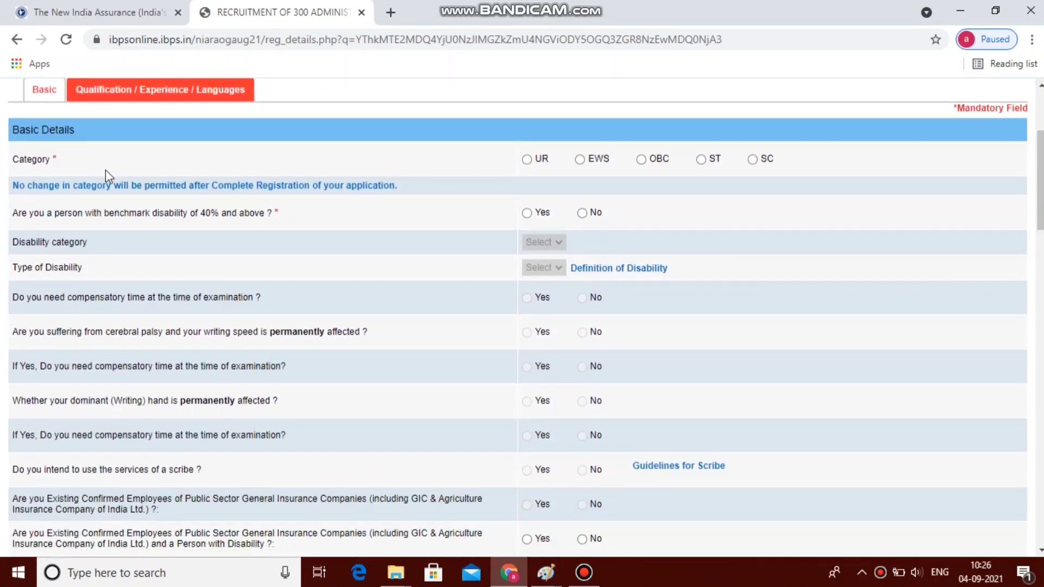
{"action": "left_click", "coordinate": [641, 159]}
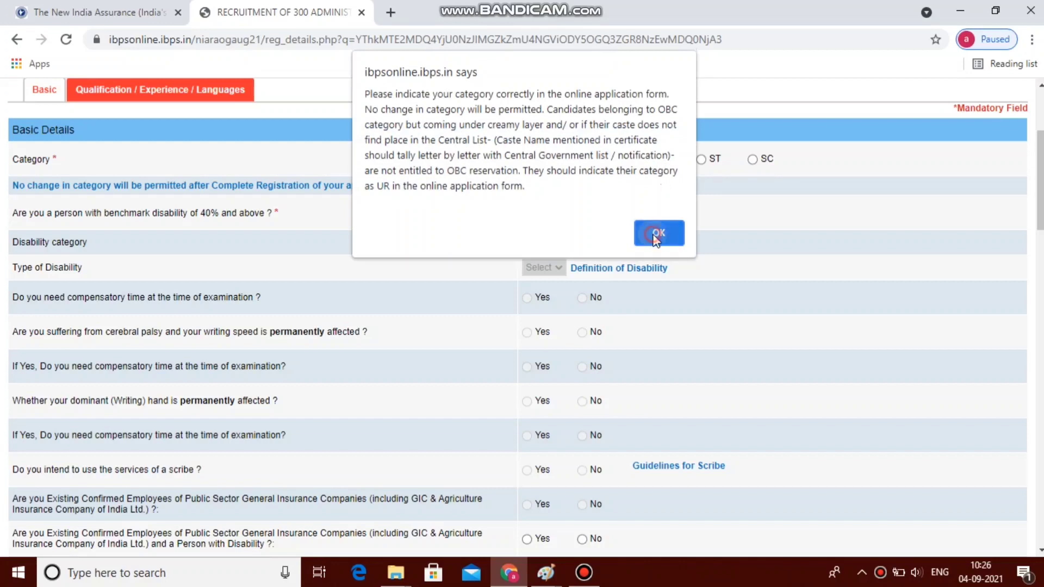
{"action": "left_click", "coordinate": [657, 234]}
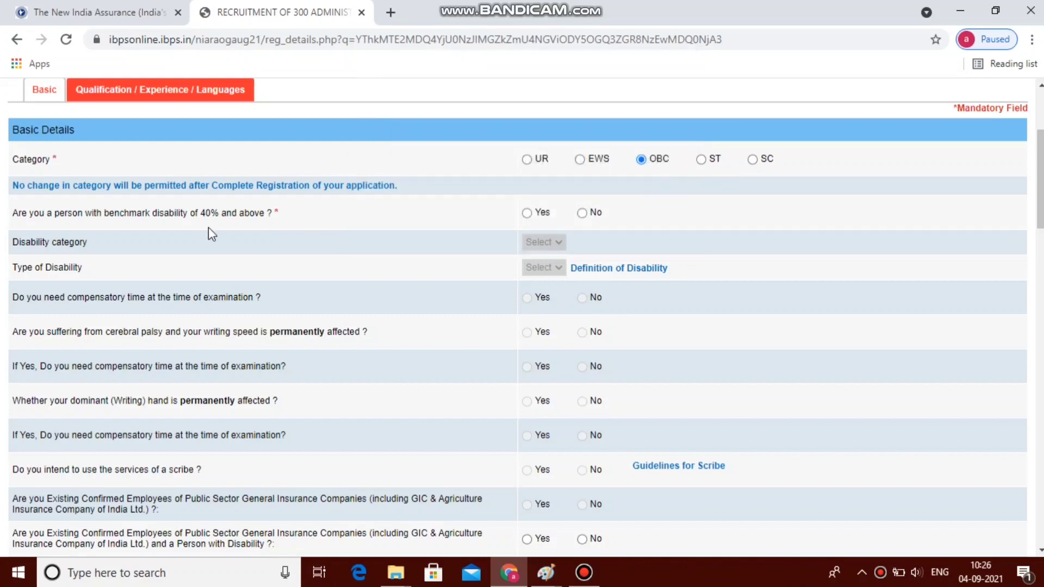
{"action": "left_click", "coordinate": [582, 213]}
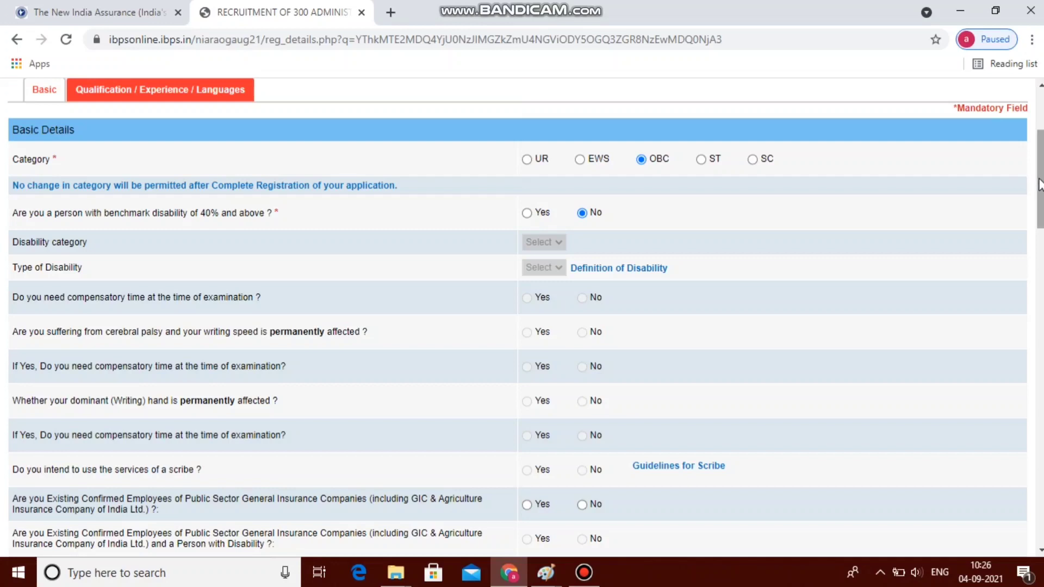
Answer No to being an existing insurance employee and enter the caste name
{"action": "scroll", "coordinate": [810, 250], "scroll_direction": "down", "scroll_amount": 1}
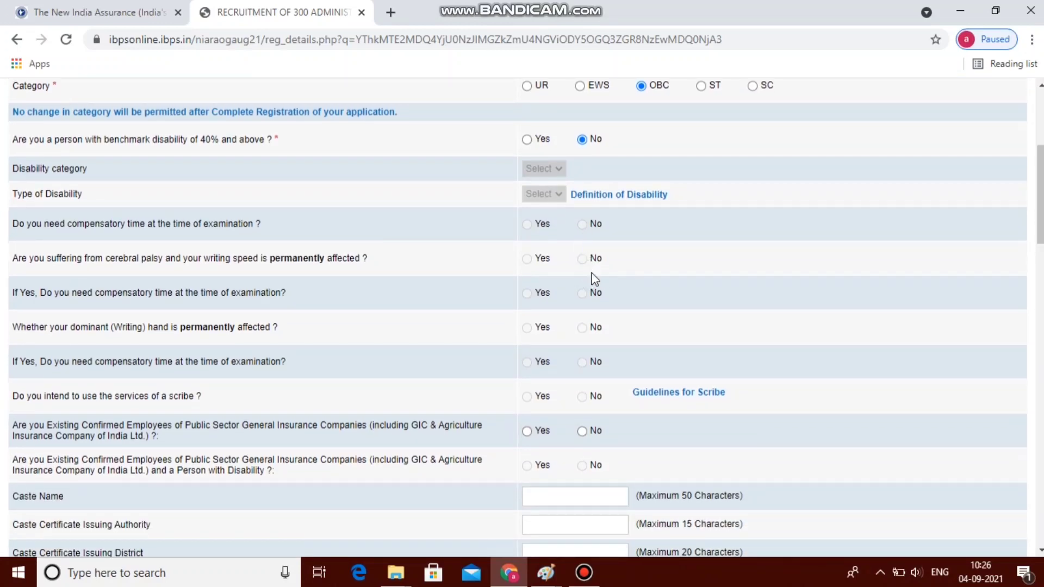
{"action": "scroll", "coordinate": [275, 322], "scroll_direction": "down", "scroll_amount": 2}
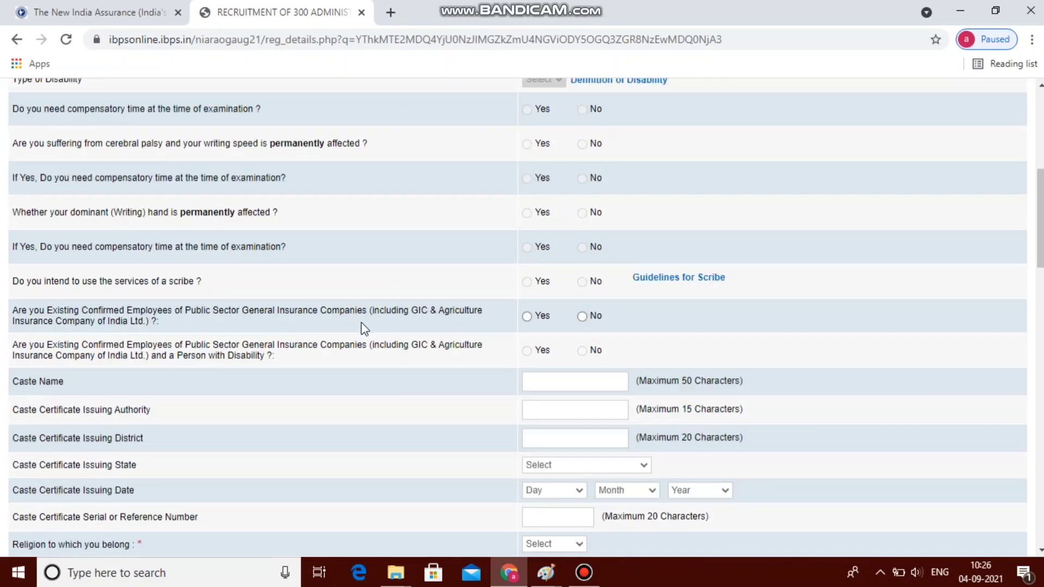
{"action": "left_click", "coordinate": [583, 317]}
{"action": "scroll", "coordinate": [1040, 229], "scroll_direction": "down", "scroll_amount": 3}
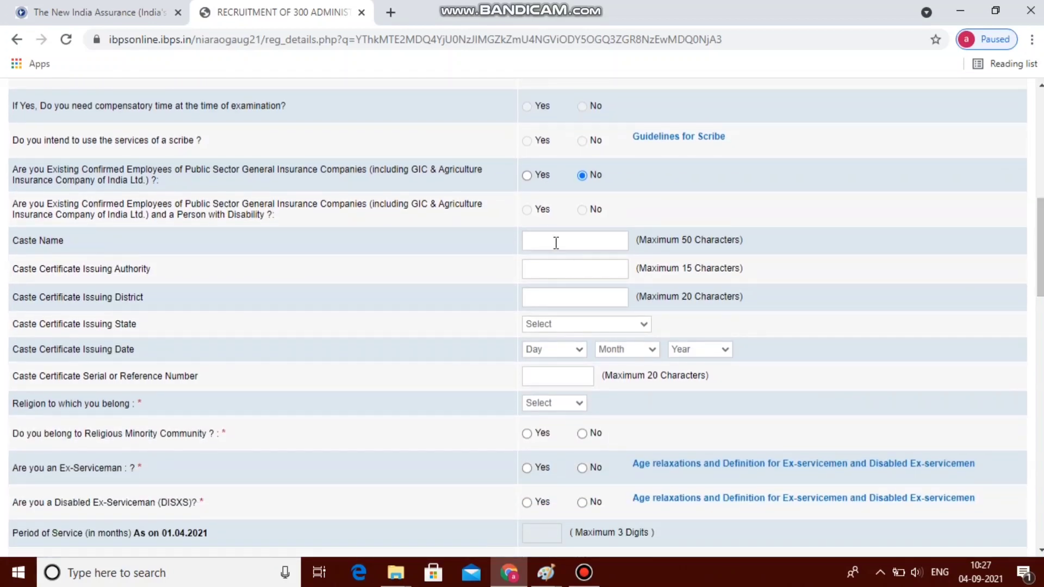
{"action": "left_click", "coordinate": [556, 243]}
{"action": "type", "text": "xxxx"}
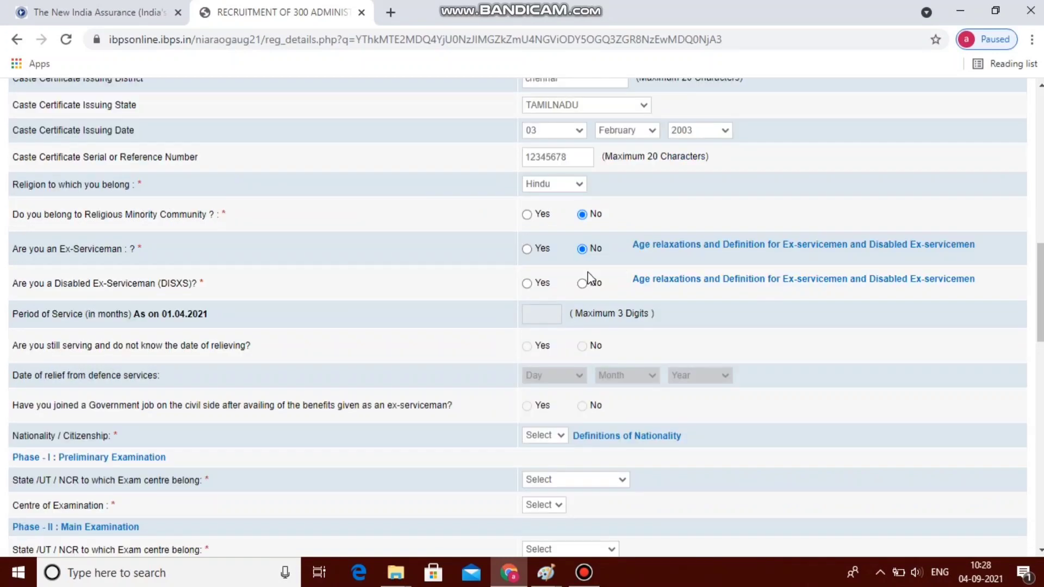
Answer No to disabled ex-serviceman and set nationality to Indian
{"action": "left_click", "coordinate": [582, 283]}
{"action": "left_click_drag", "start_coordinate": [1040, 294], "coordinate": [1040, 314]}
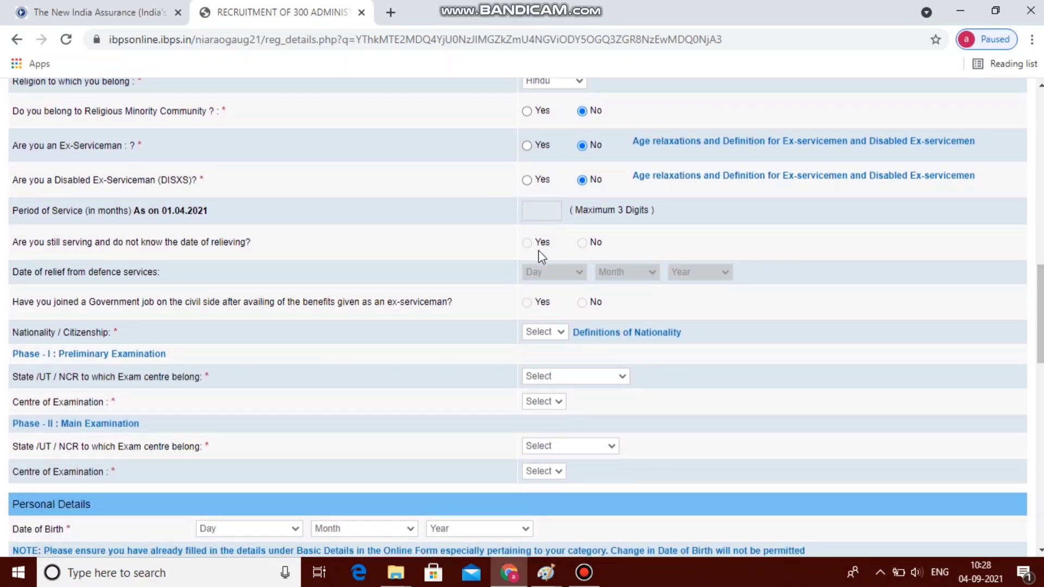
{"action": "left_click", "coordinate": [547, 333]}
{"action": "left_click", "coordinate": [543, 358]}
{"action": "left_click_drag", "start_coordinate": [1039, 310], "coordinate": [1040, 349]}
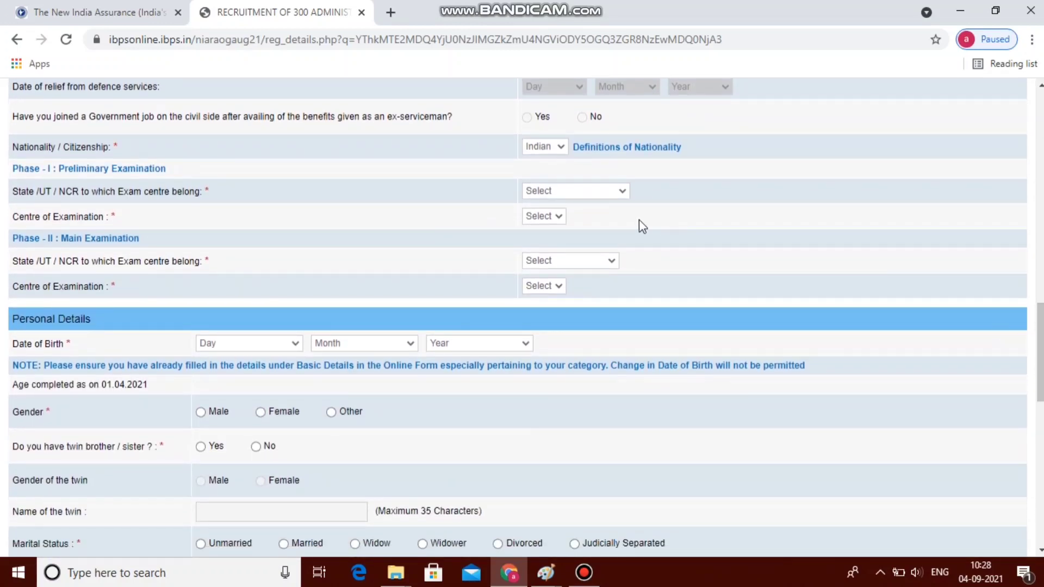
Set the preliminary exam state to Tamilnadu and centre to Chennai
{"action": "left_click", "coordinate": [619, 194]}
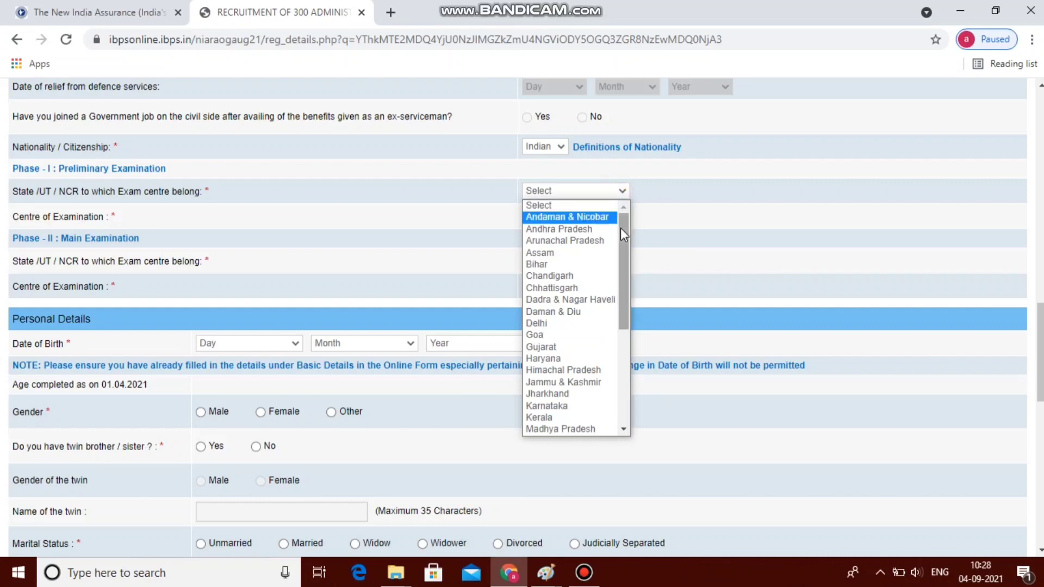
{"action": "left_click_drag", "start_coordinate": [626, 235], "coordinate": [628, 327]}
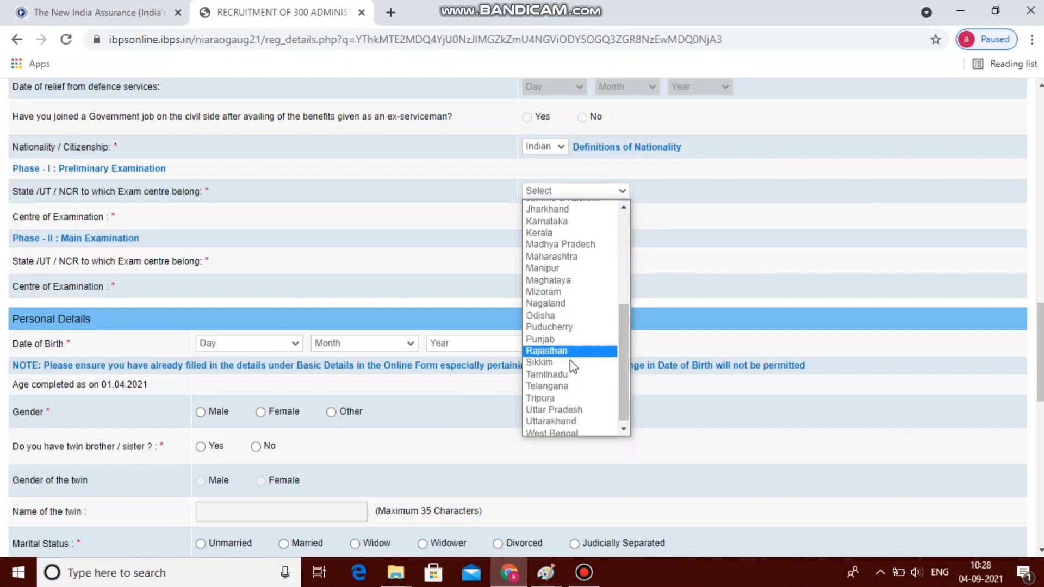
{"action": "left_click", "coordinate": [551, 377]}
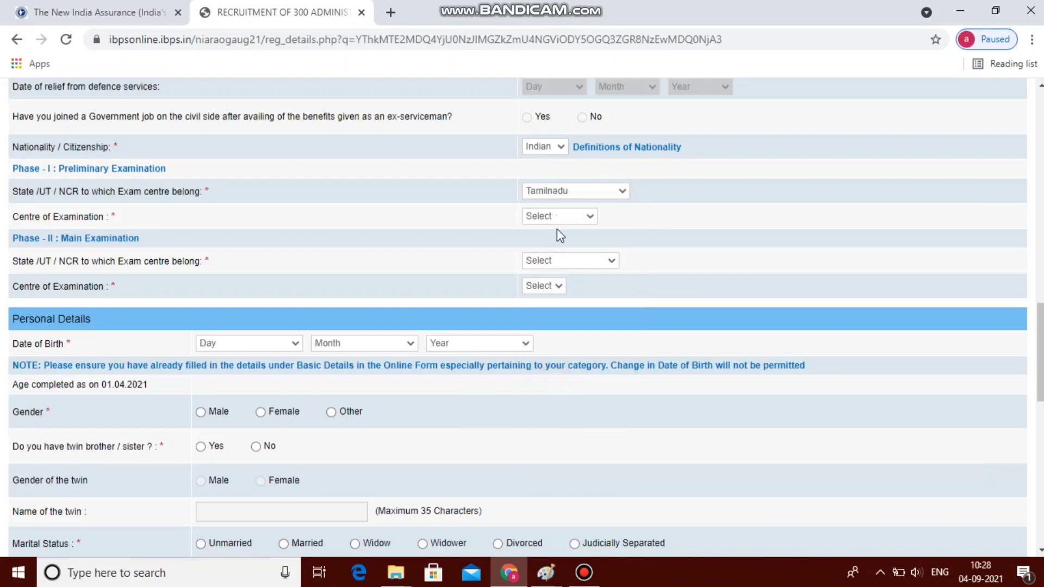
{"action": "left_click", "coordinate": [576, 219]}
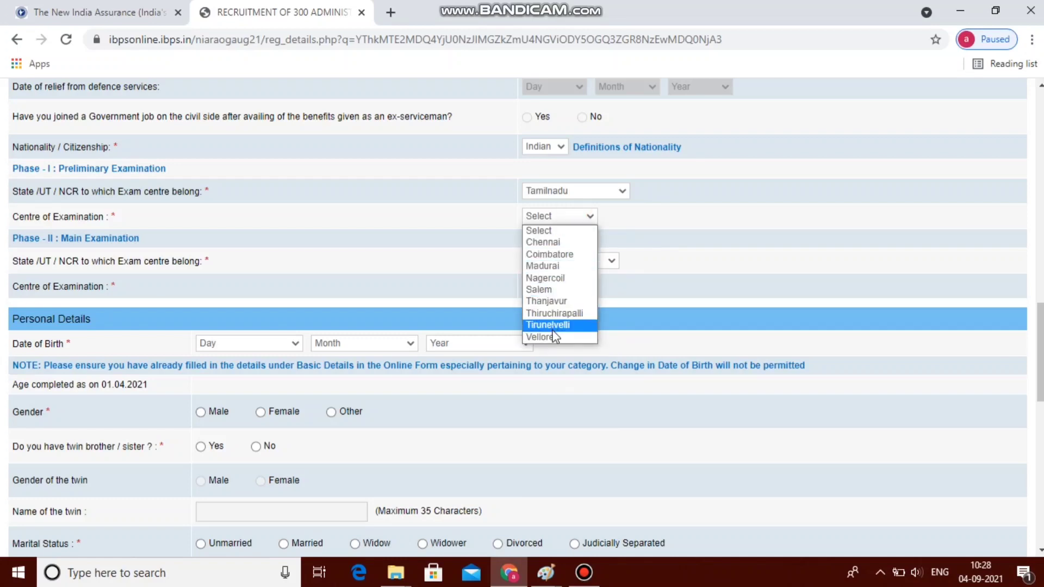
{"action": "left_click", "coordinate": [546, 243]}
Set the Phase II main exam state to Tamilnadu and centre to Chennai
{"action": "left_click", "coordinate": [581, 262]}
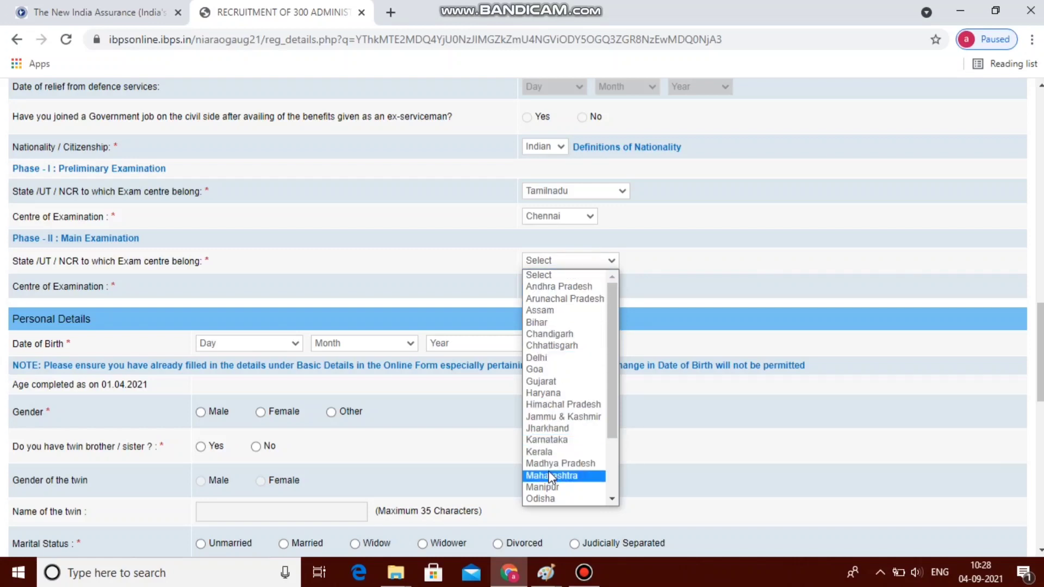
{"action": "left_click_drag", "start_coordinate": [611, 427], "coordinate": [611, 465]}
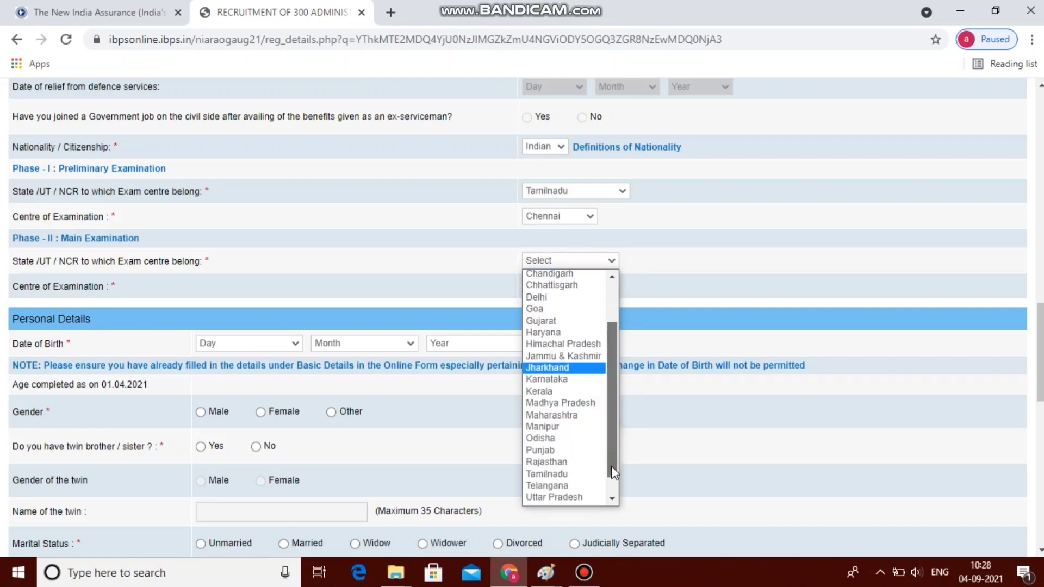
{"action": "left_click", "coordinate": [564, 472]}
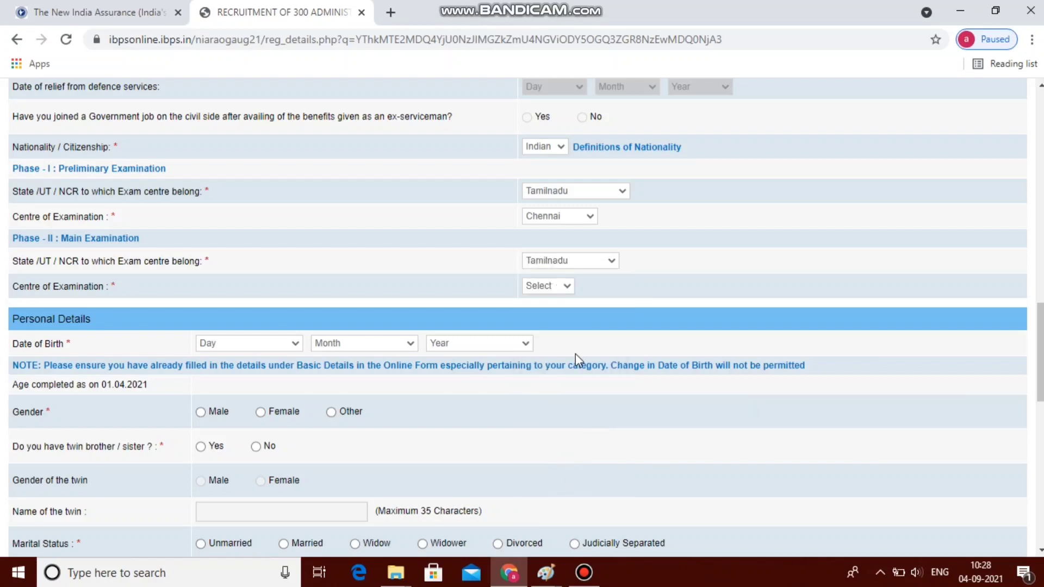
{"action": "left_click", "coordinate": [565, 288]}
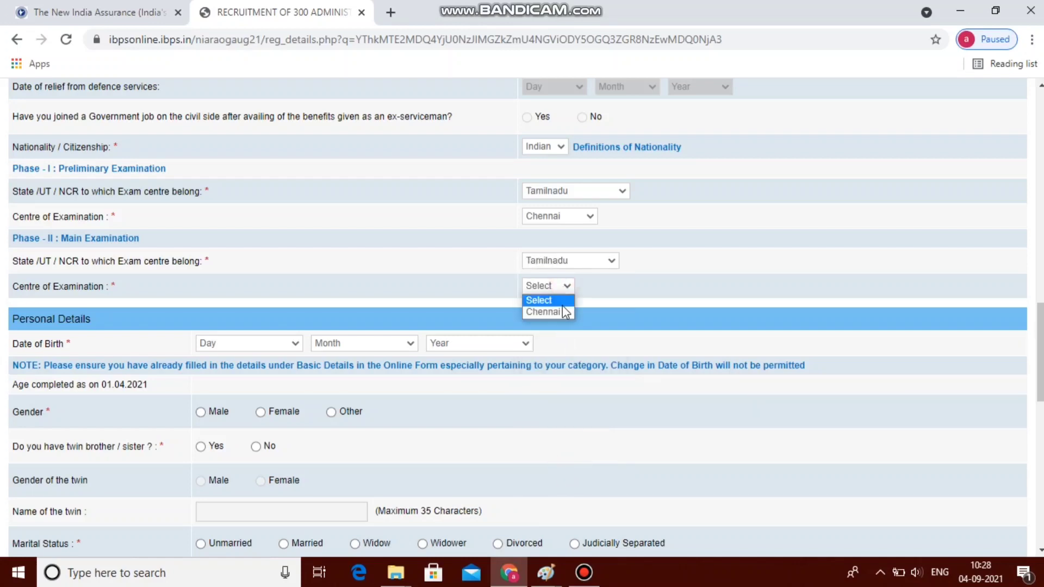
{"action": "left_click", "coordinate": [560, 313]}
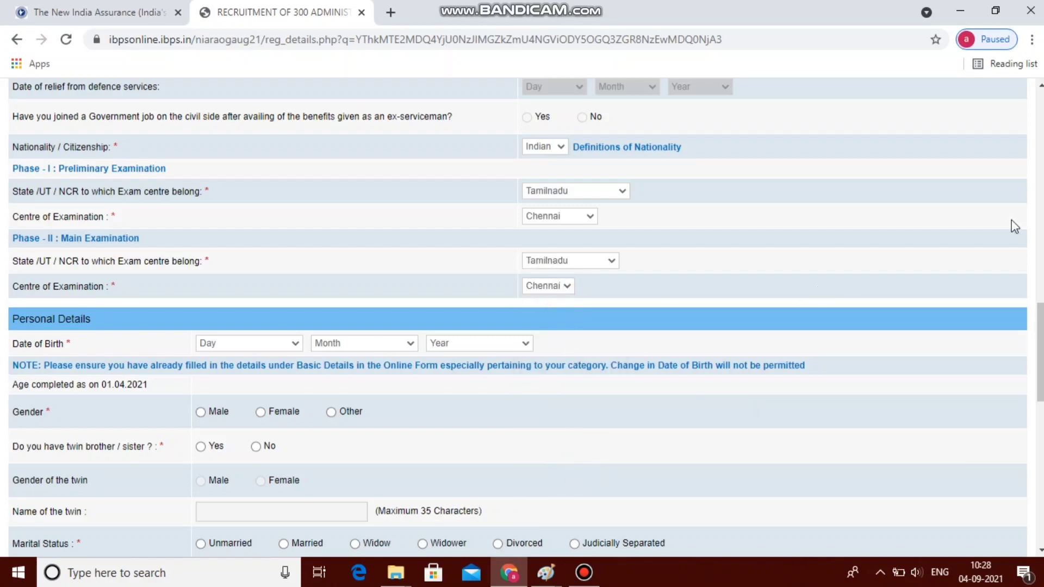
{"action": "left_click_drag", "start_coordinate": [1041, 333], "coordinate": [1036, 352]}
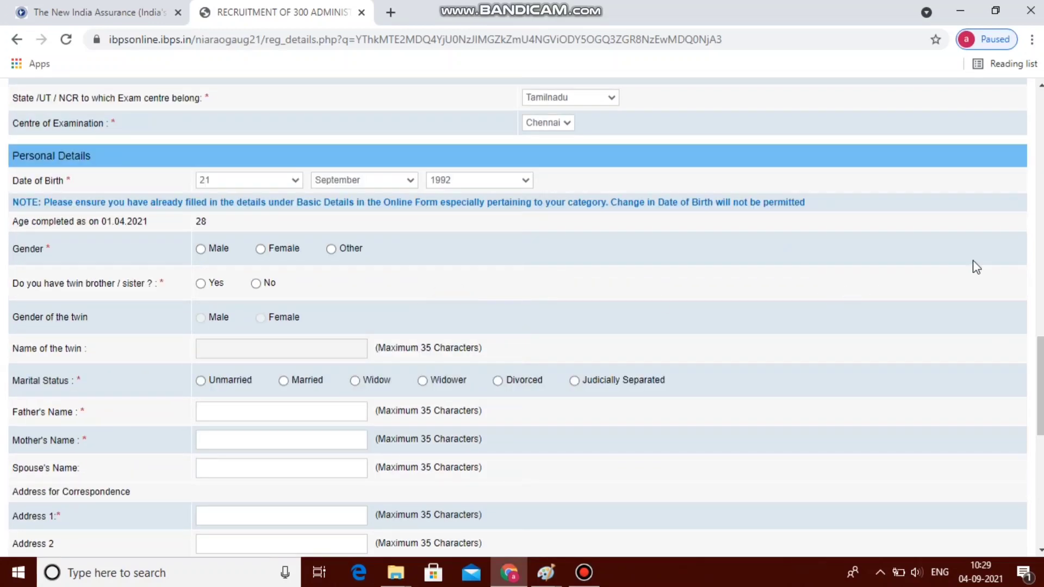
Mark gender Male, no twin, and marital status Unmarried
{"action": "left_click_drag", "start_coordinate": [1040, 365], "coordinate": [1039, 379]}
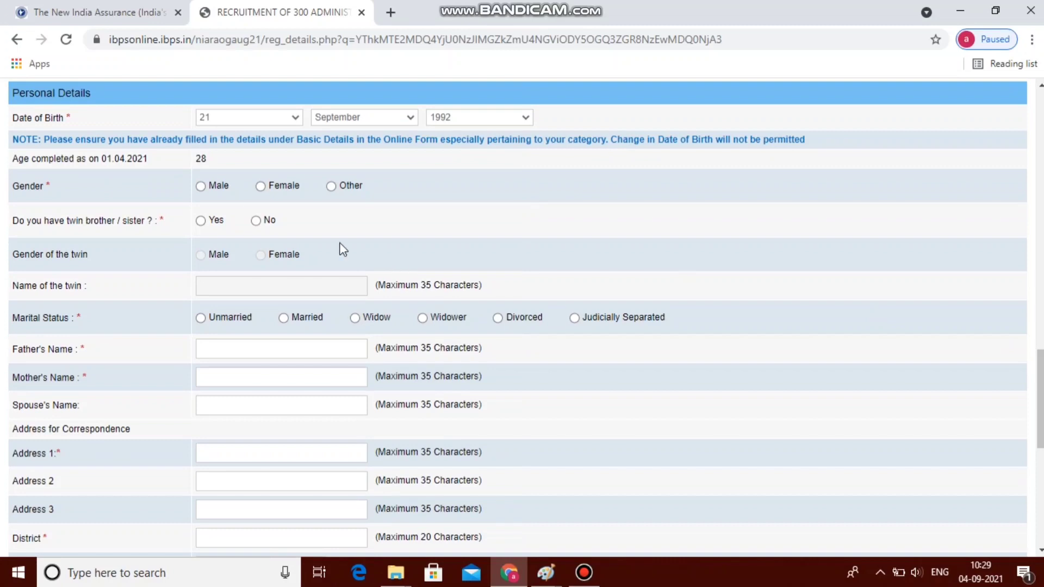
{"action": "left_click", "coordinate": [201, 188]}
{"action": "left_click", "coordinate": [257, 222]}
{"action": "left_click", "coordinate": [201, 318]}
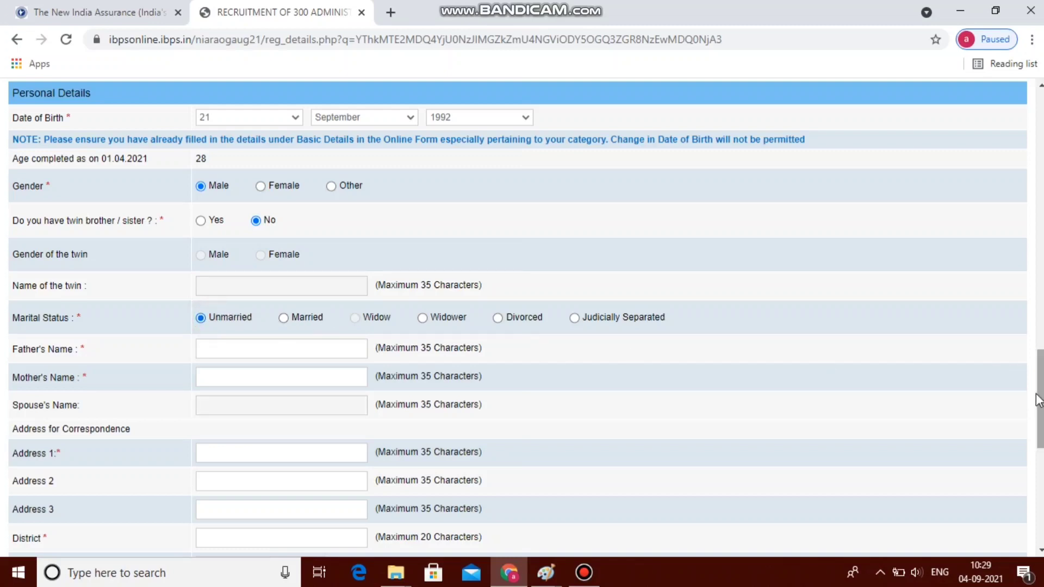
Enter the father's and mother's names, correspondence address and pincode
{"action": "left_click_drag", "start_coordinate": [1040, 401], "coordinate": [1040, 433]}
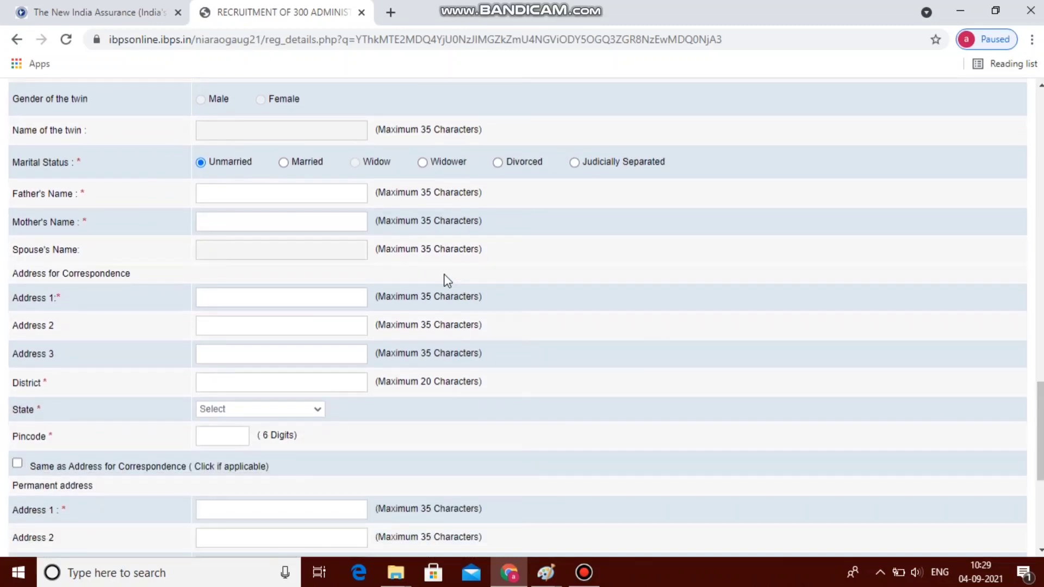
{"action": "left_click", "coordinate": [316, 192]}
{"action": "left_click", "coordinate": [283, 225]}
{"action": "type", "text": "mala"}
{"action": "left_click", "coordinate": [248, 294]}
{"action": "left_click", "coordinate": [230, 436]}
{"action": "type", "text": "600099"}
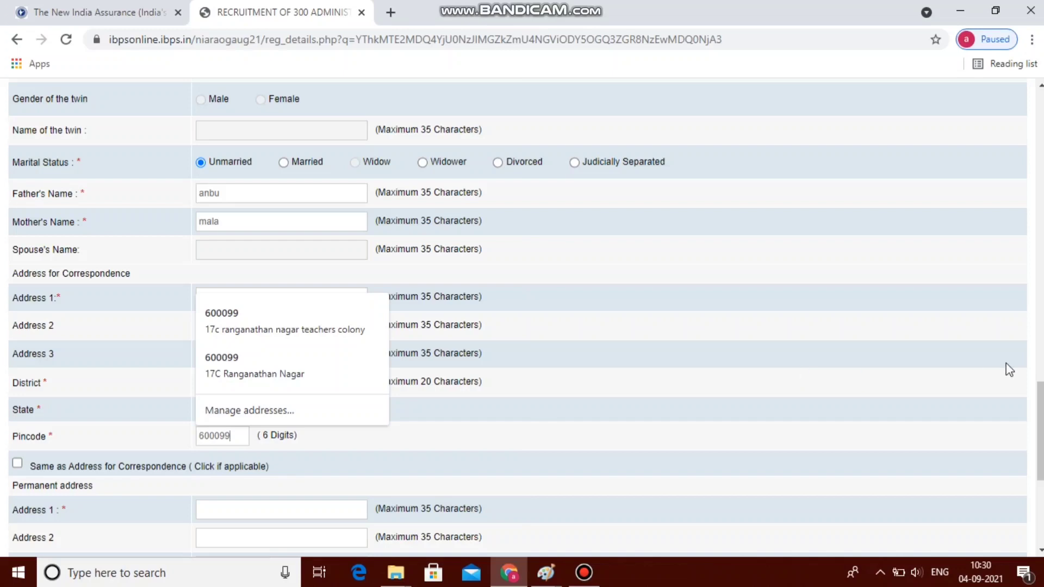
Make the permanent address same as correspondence, validate the details and save
{"action": "scroll", "coordinate": [1030, 385], "scroll_direction": "down", "scroll_amount": 5}
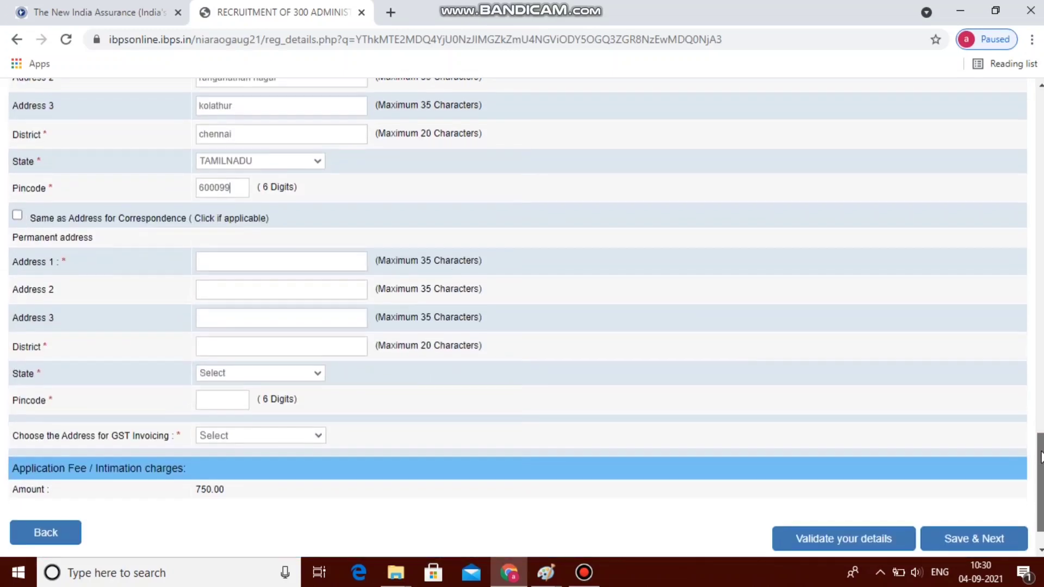
{"action": "left_click", "coordinate": [18, 211]}
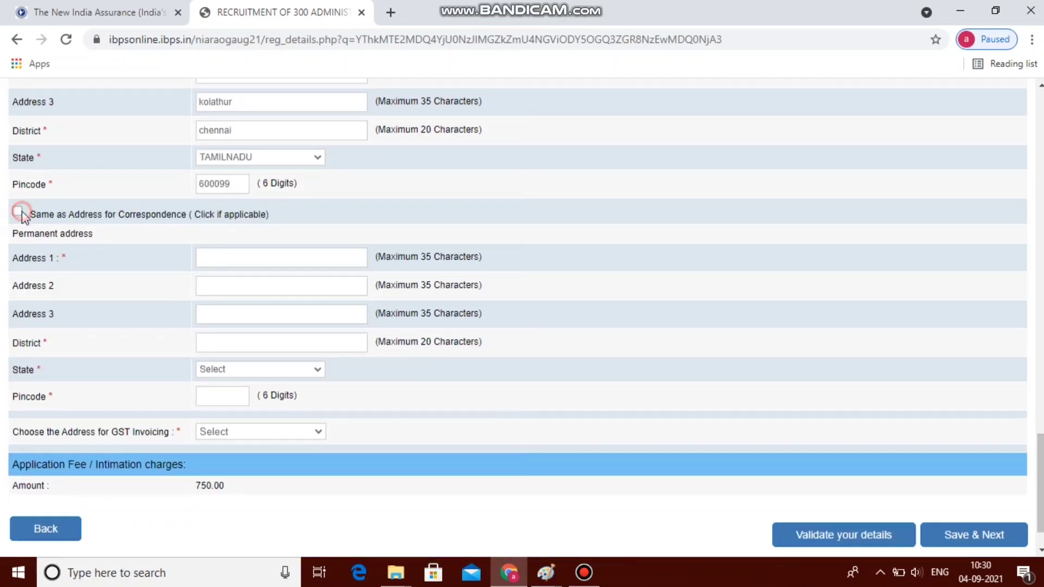
{"action": "scroll", "coordinate": [249, 417], "scroll_direction": "down", "scroll_amount": 1}
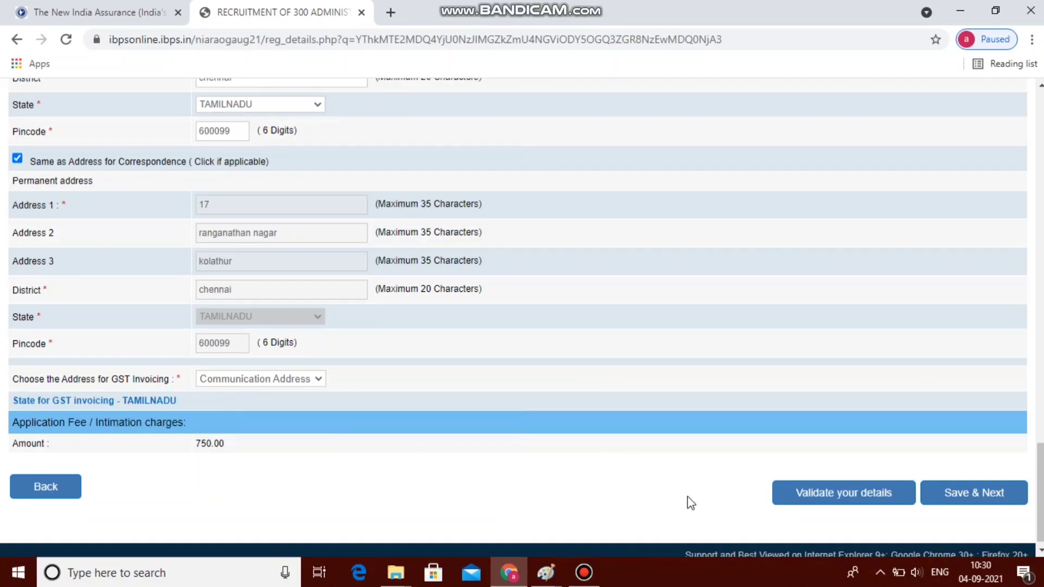
{"action": "left_click", "coordinate": [886, 495]}
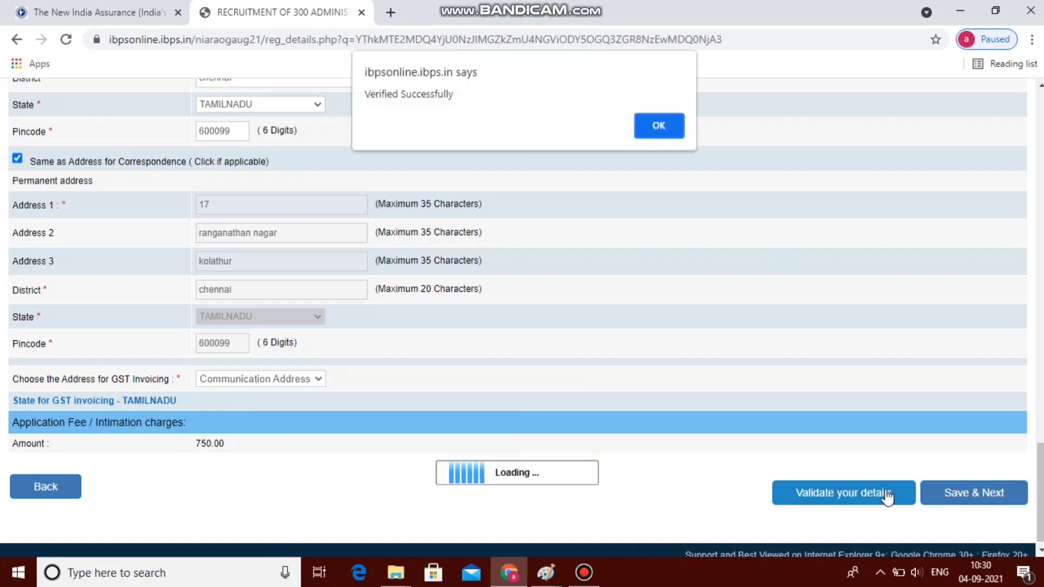
{"action": "left_click", "coordinate": [662, 130]}
{"action": "left_click", "coordinate": [962, 504]}
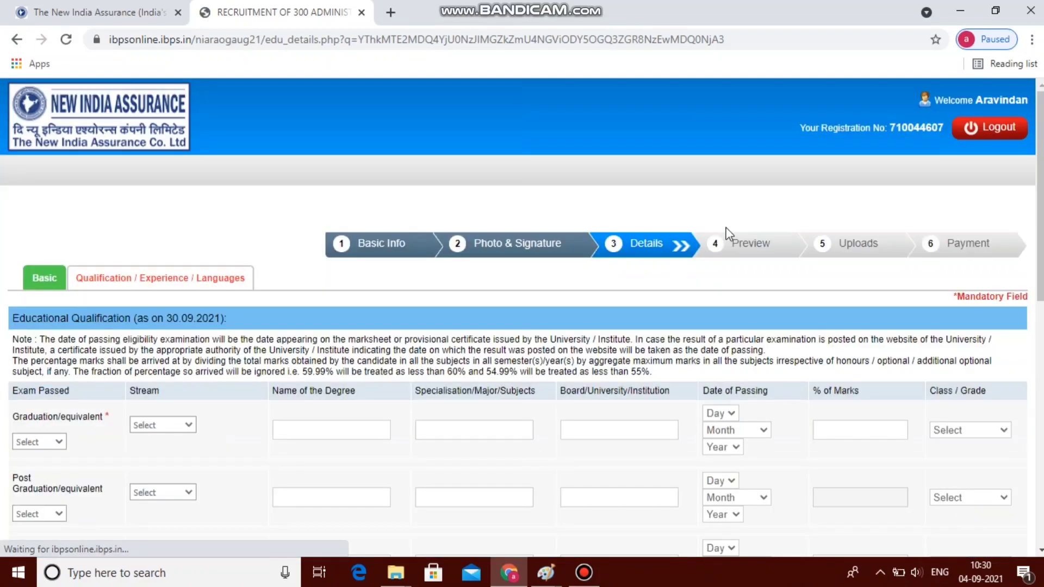
Set the graduation status to Passed and the stream to Science
{"action": "scroll", "coordinate": [713, 264], "scroll_direction": "down", "scroll_amount": 3}
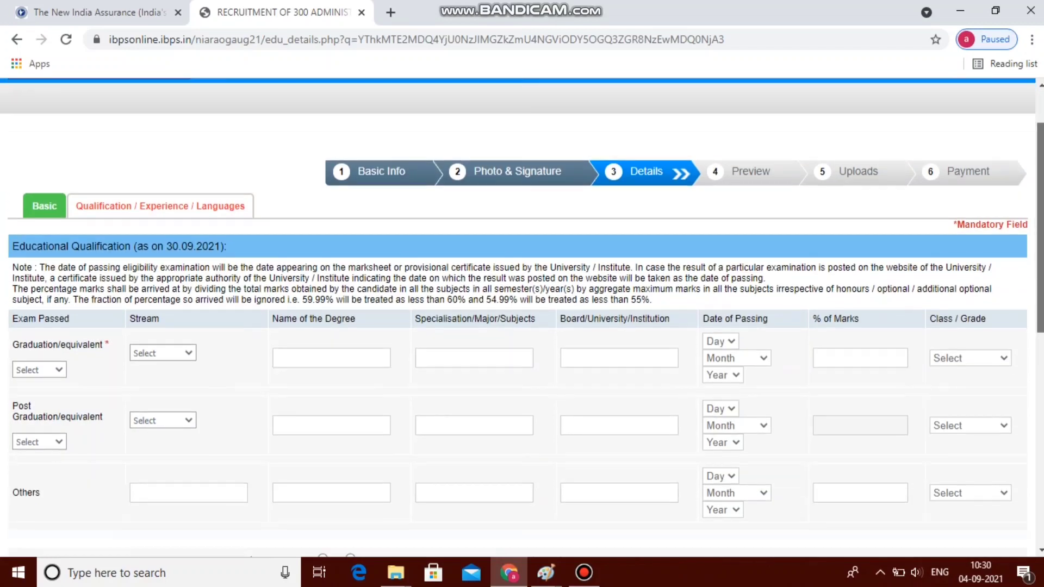
{"action": "scroll", "coordinate": [707, 217], "scroll_direction": "up", "scroll_amount": 1}
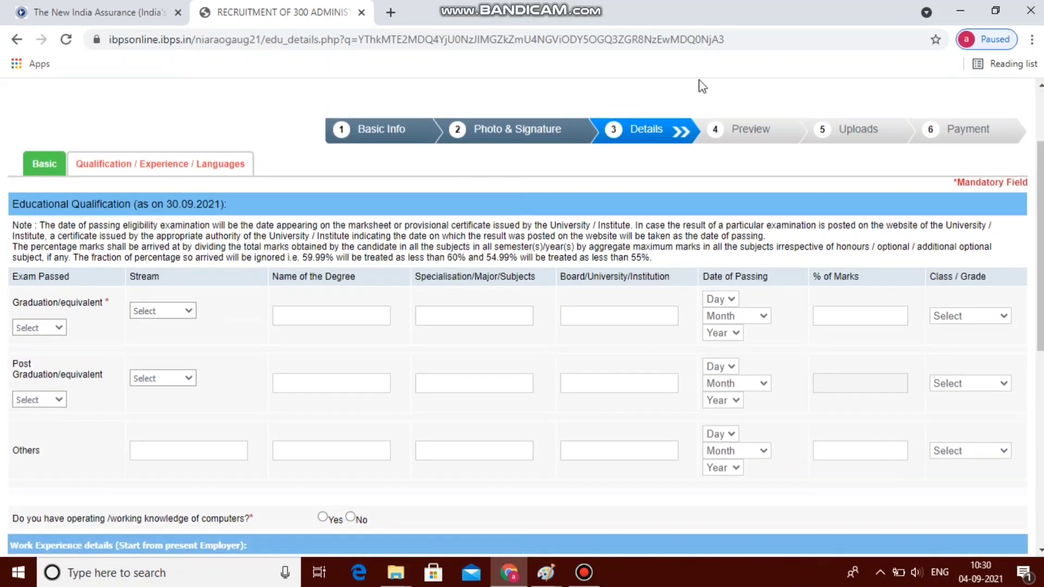
{"action": "scroll", "coordinate": [349, 221], "scroll_direction": "down", "scroll_amount": 2}
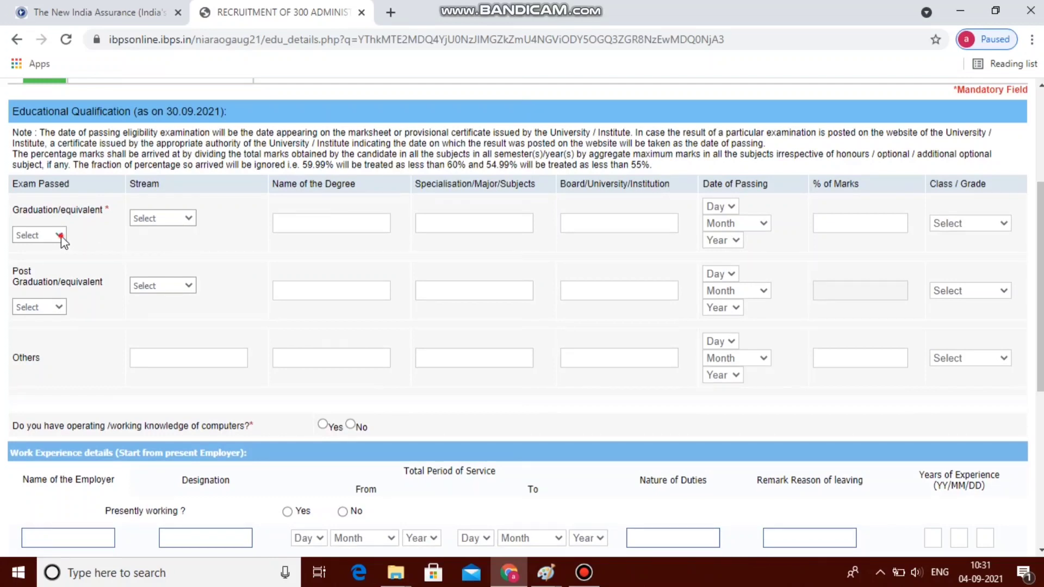
{"action": "left_click", "coordinate": [60, 236]}
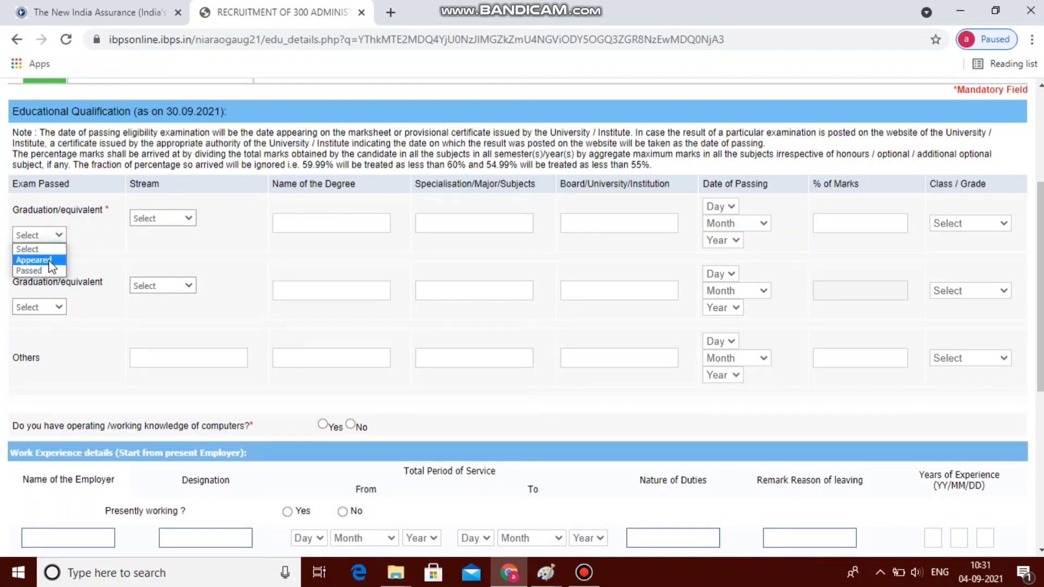
{"action": "left_click", "coordinate": [52, 261]}
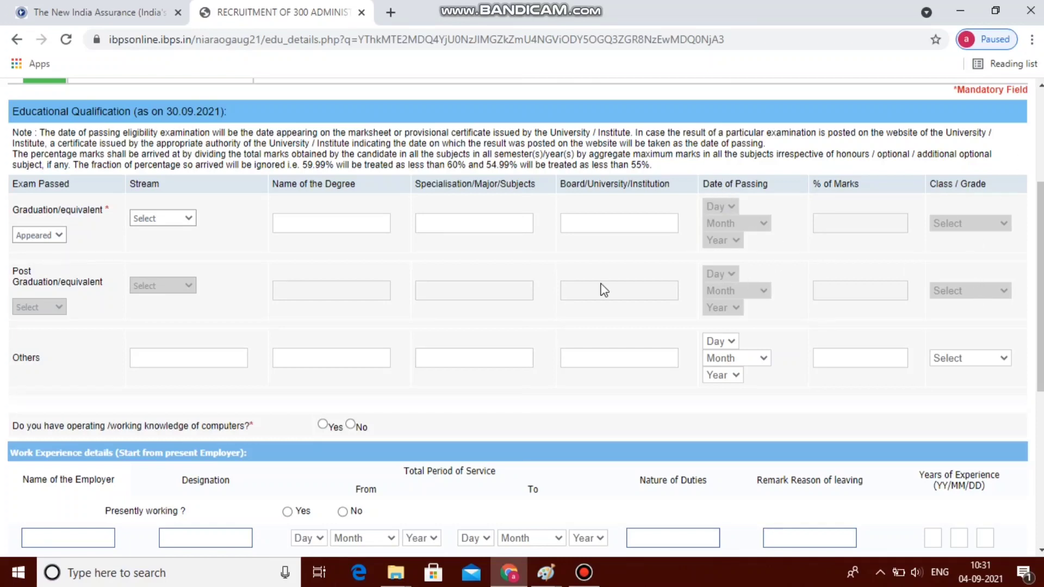
{"action": "left_click", "coordinate": [57, 236]}
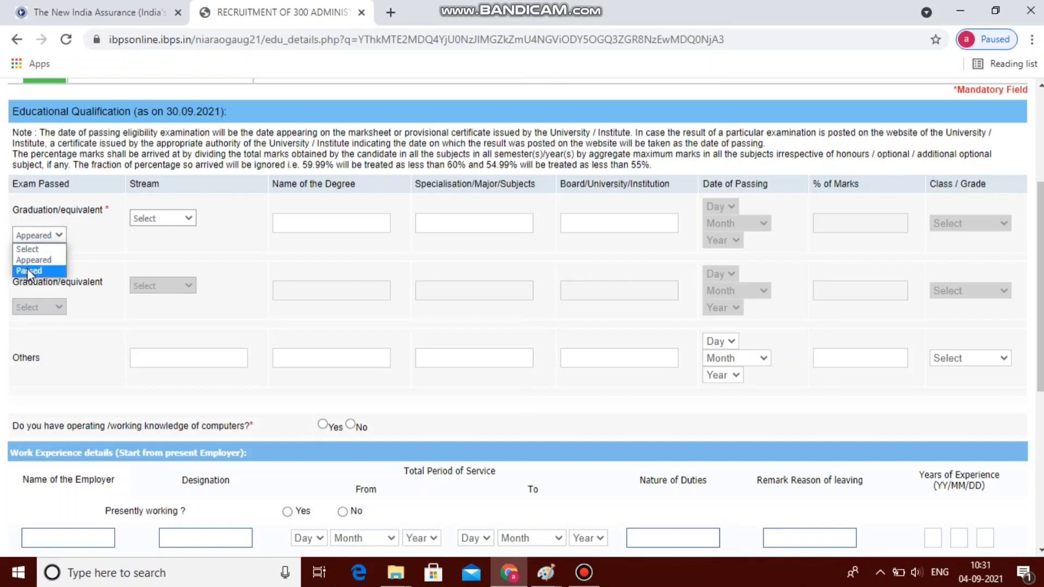
{"action": "left_click", "coordinate": [28, 270]}
{"action": "left_click", "coordinate": [173, 219]}
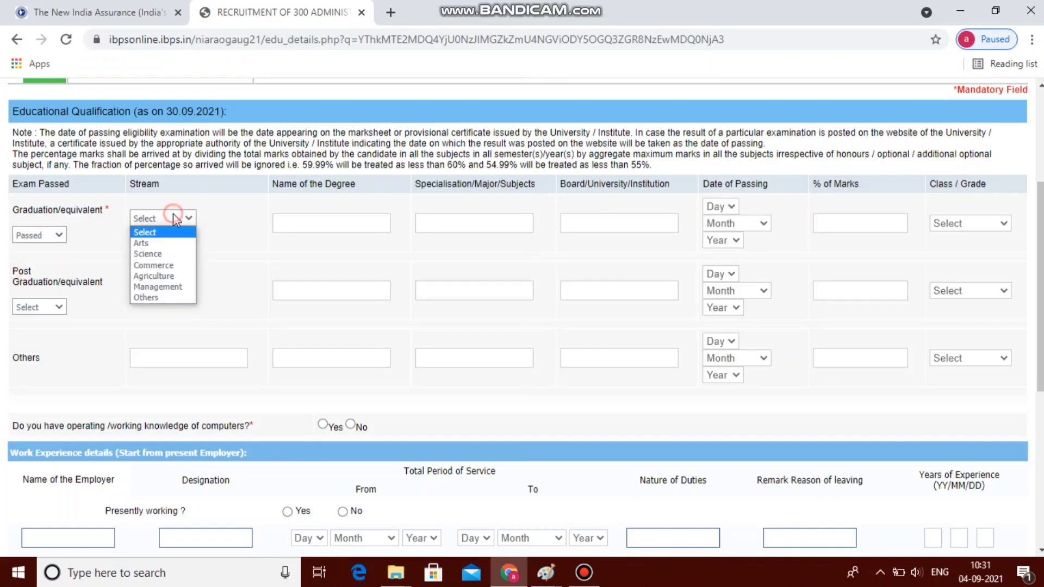
{"action": "left_click", "coordinate": [162, 261]}
Enter the BCA degree name and computer application specialisation
{"action": "left_click", "coordinate": [309, 226]}
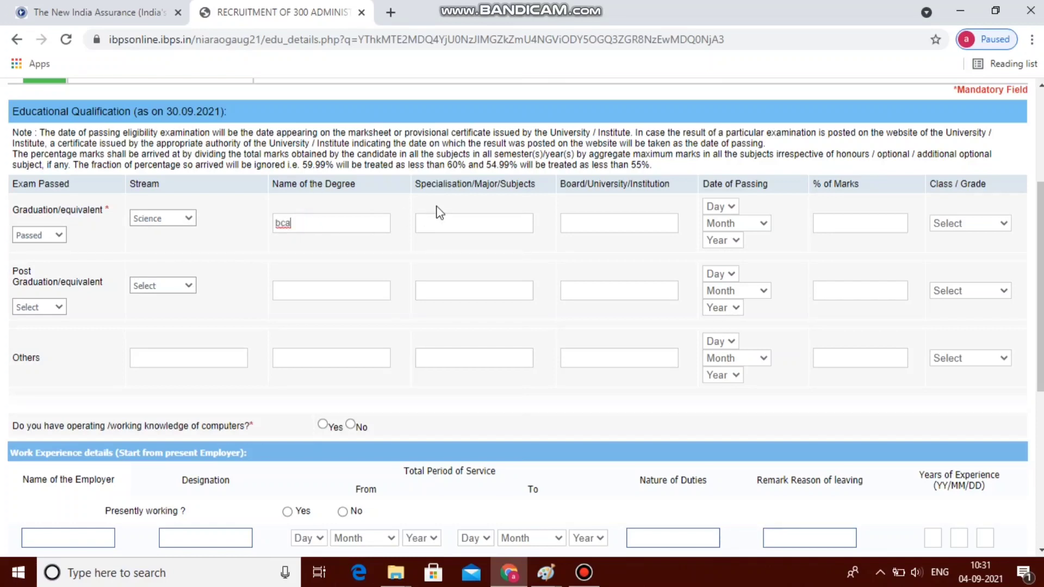
{"action": "left_click", "coordinate": [441, 225]}
{"action": "type", "text": "c"}
{"action": "type", "text": "omputer application"}
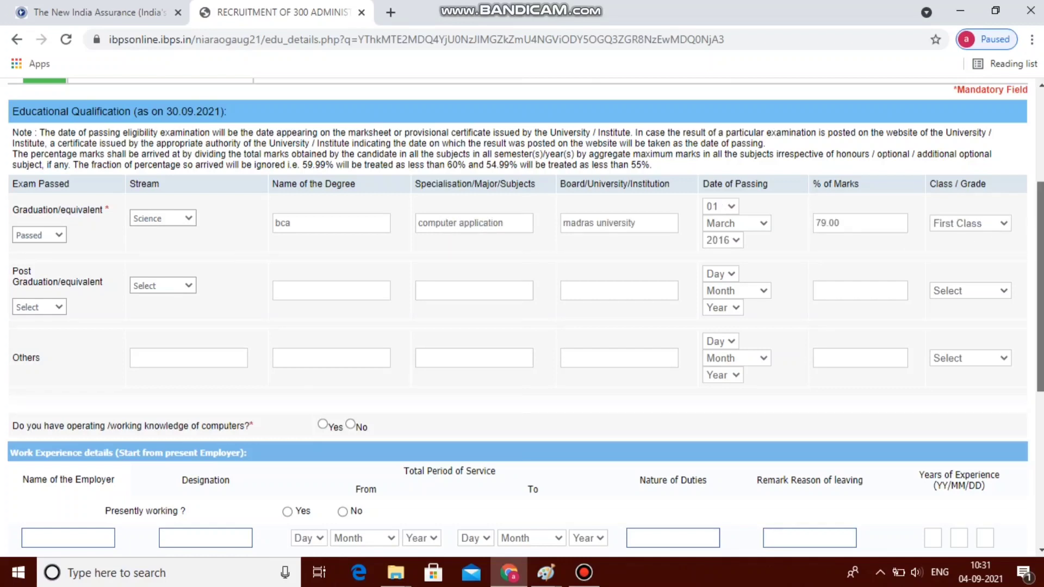
{"action": "scroll", "coordinate": [522, 315], "scroll_direction": "down", "scroll_amount": 1}
{"action": "scroll", "coordinate": [327, 191], "scroll_direction": "down", "scroll_amount": 2}
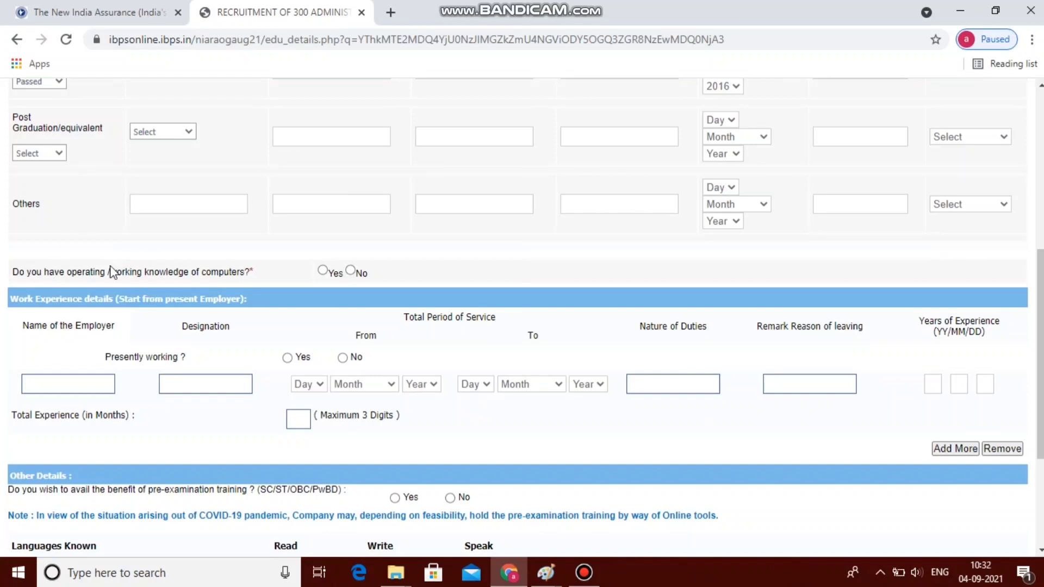
Answer Yes to computer knowledge and No to pre-examination training
{"action": "left_click", "coordinate": [323, 271]}
{"action": "left_click_drag", "start_coordinate": [1039, 287], "coordinate": [1039, 322]}
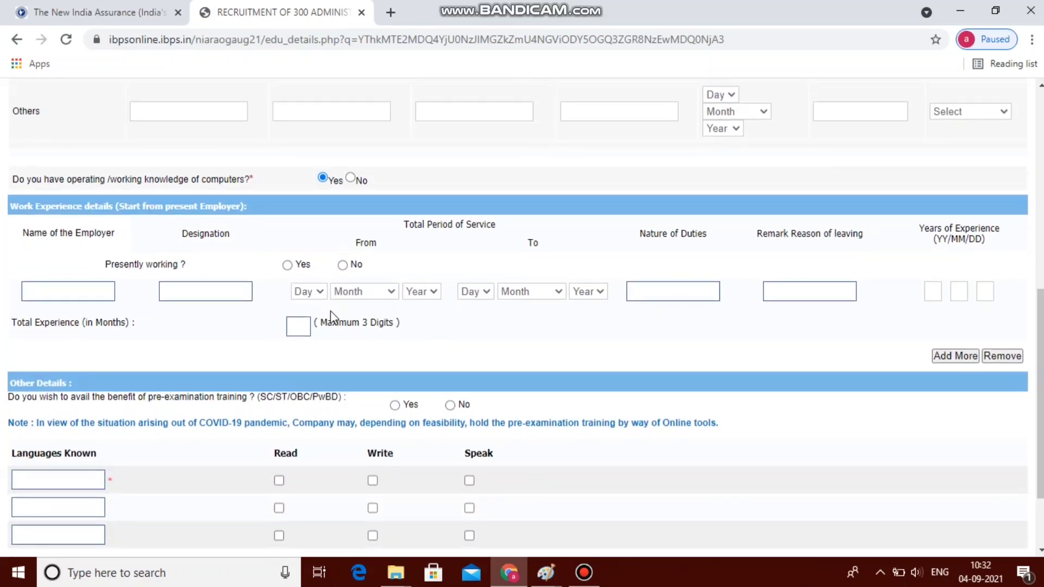
{"action": "left_click_drag", "start_coordinate": [1039, 381], "coordinate": [1039, 427]}
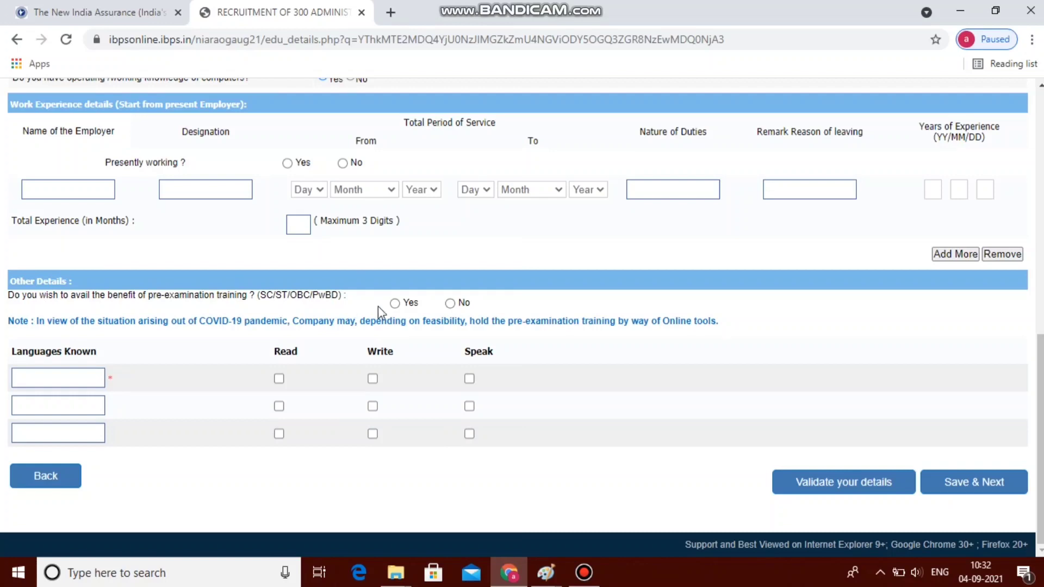
{"action": "left_click", "coordinate": [450, 303]}
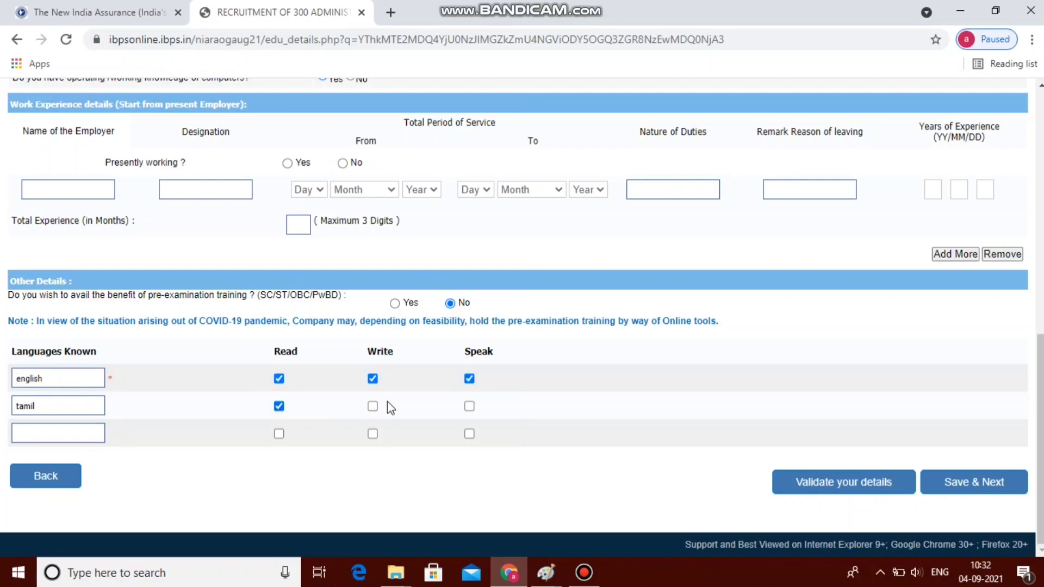
Mark Tamil as a written and spoken language, then validate the details
{"action": "left_click", "coordinate": [373, 406]}
{"action": "left_click", "coordinate": [469, 406]}
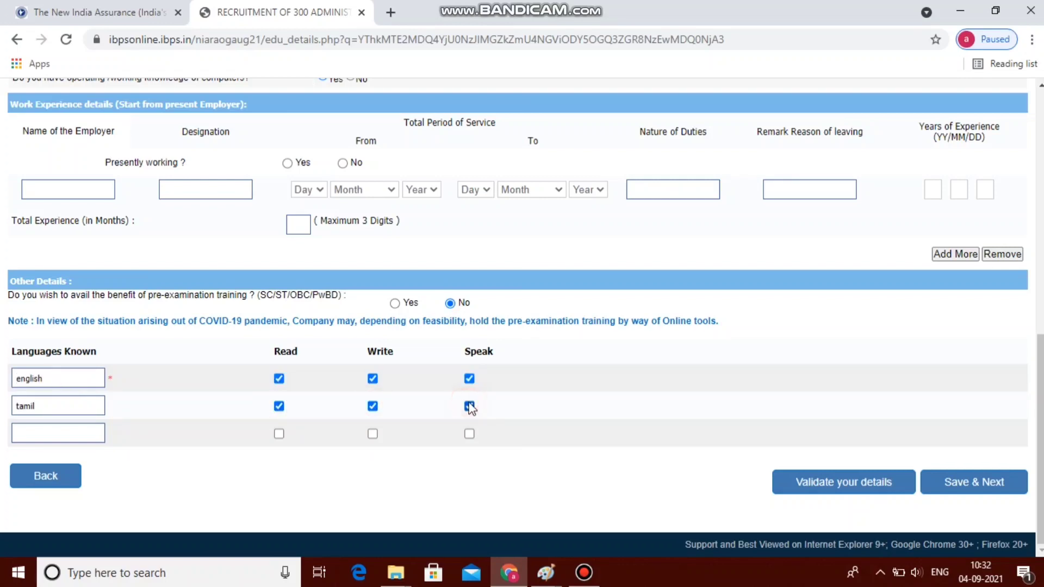
{"action": "left_click", "coordinate": [783, 488]}
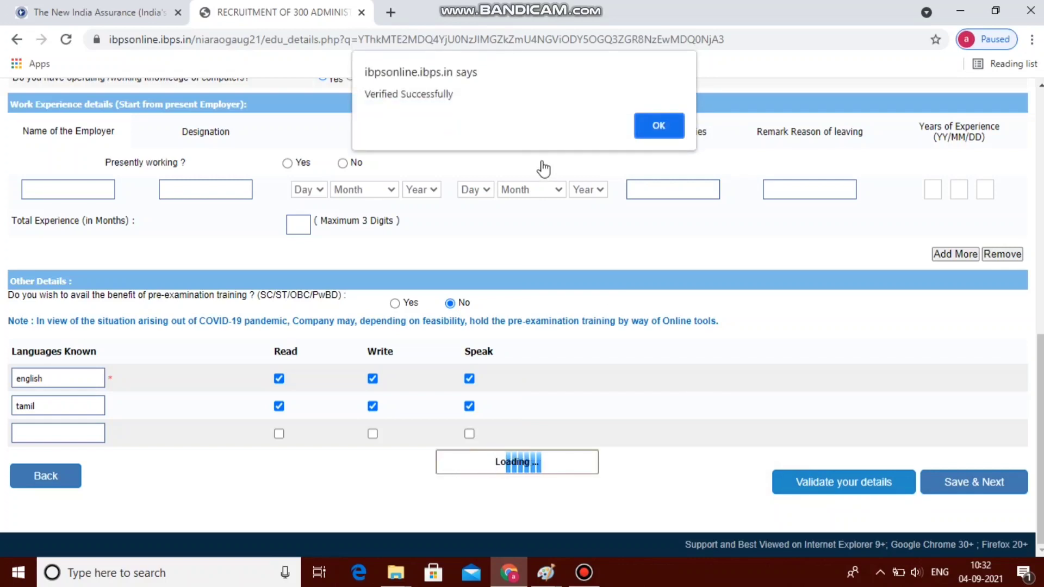
{"action": "left_click", "coordinate": [659, 125]}
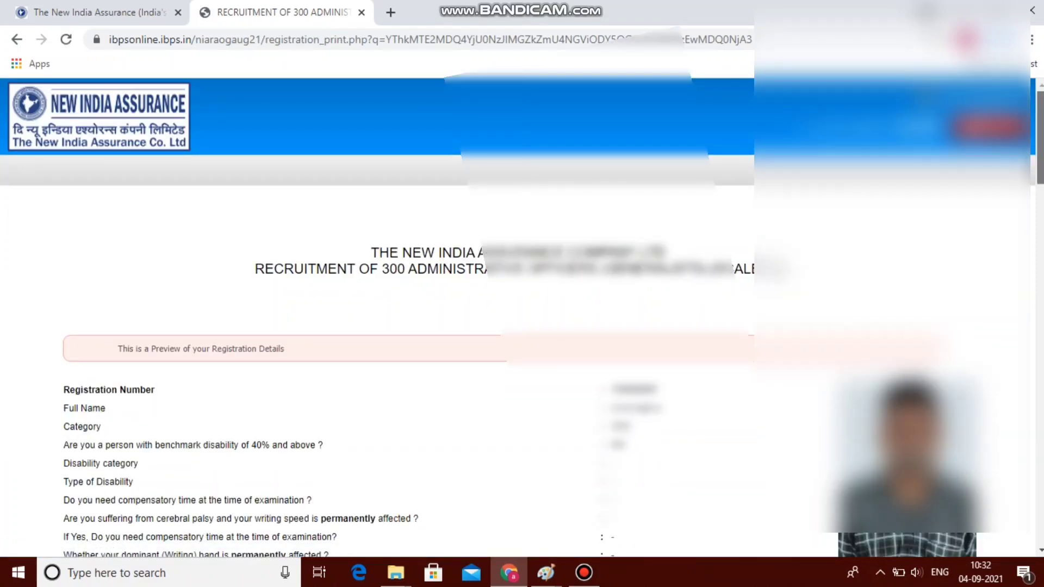
Confirm the preview photo, accept the declaration, and confirm the signature
{"action": "scroll", "coordinate": [522, 313], "scroll_direction": "down", "scroll_amount": 3}
{"action": "scroll", "coordinate": [522, 313], "scroll_direction": "down", "scroll_amount": 4}
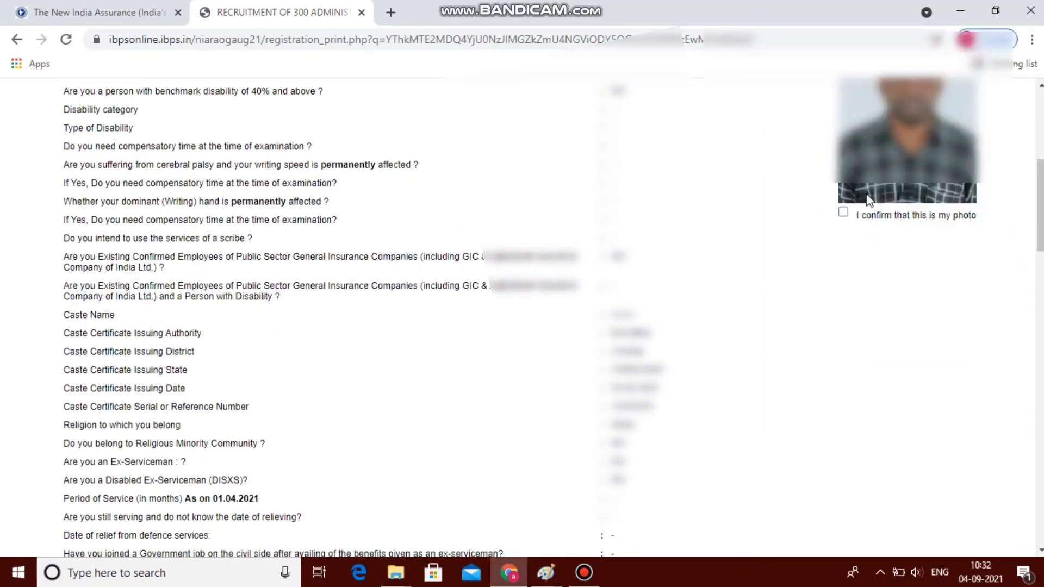
{"action": "left_click", "coordinate": [843, 212]}
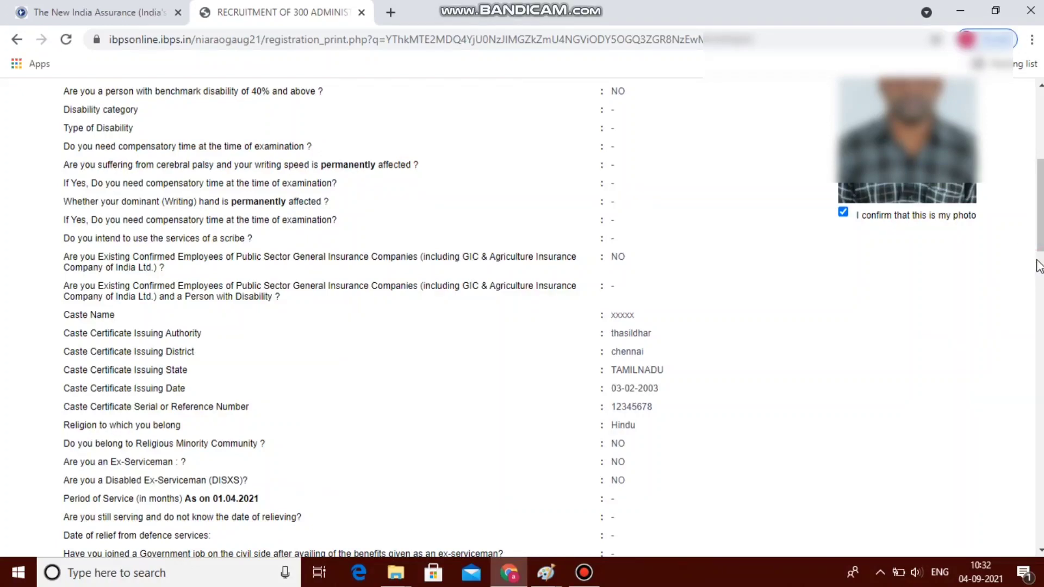
{"action": "scroll", "coordinate": [1038, 273], "scroll_direction": "down", "scroll_amount": 10}
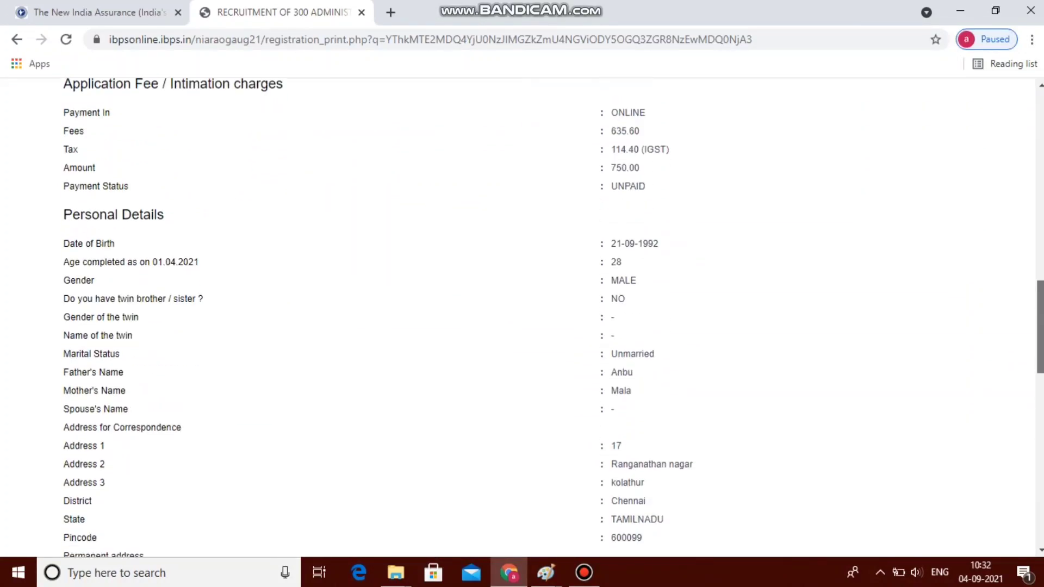
{"action": "scroll", "coordinate": [522, 316], "scroll_direction": "down", "scroll_amount": 10}
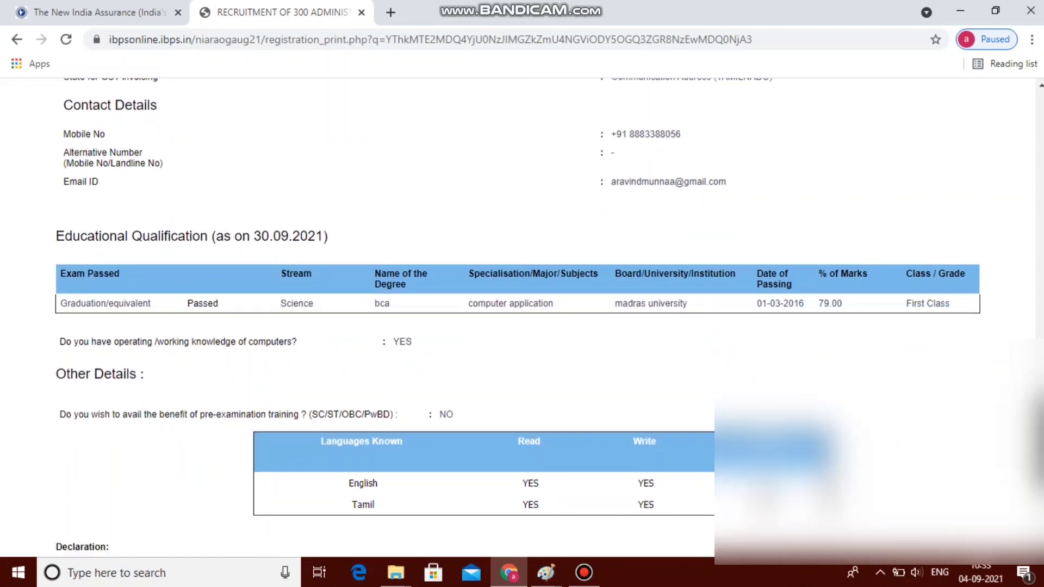
{"action": "scroll", "coordinate": [522, 315], "scroll_direction": "down", "scroll_amount": 3}
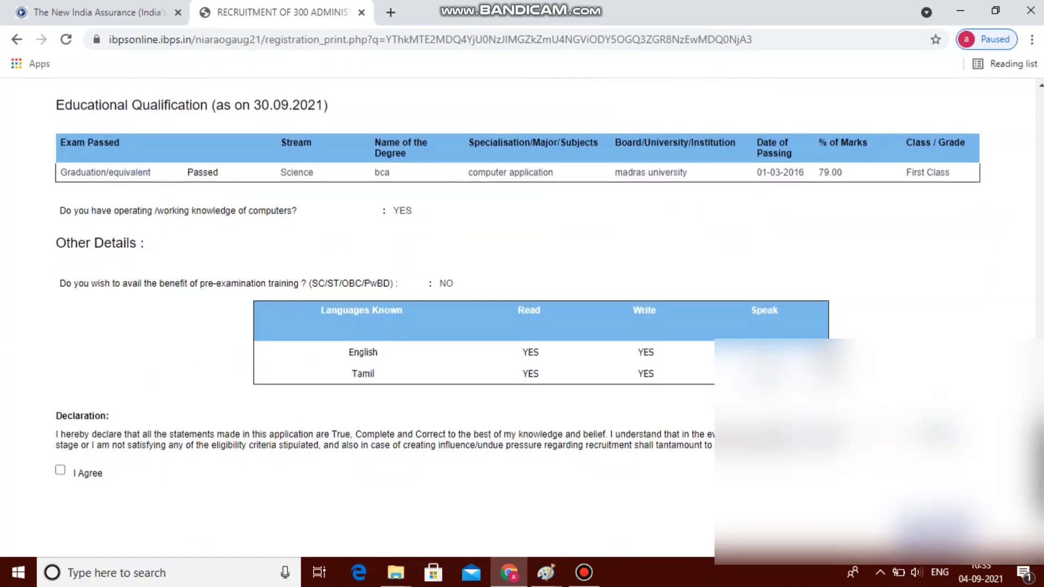
{"action": "scroll", "coordinate": [522, 315], "scroll_direction": "down", "scroll_amount": 1}
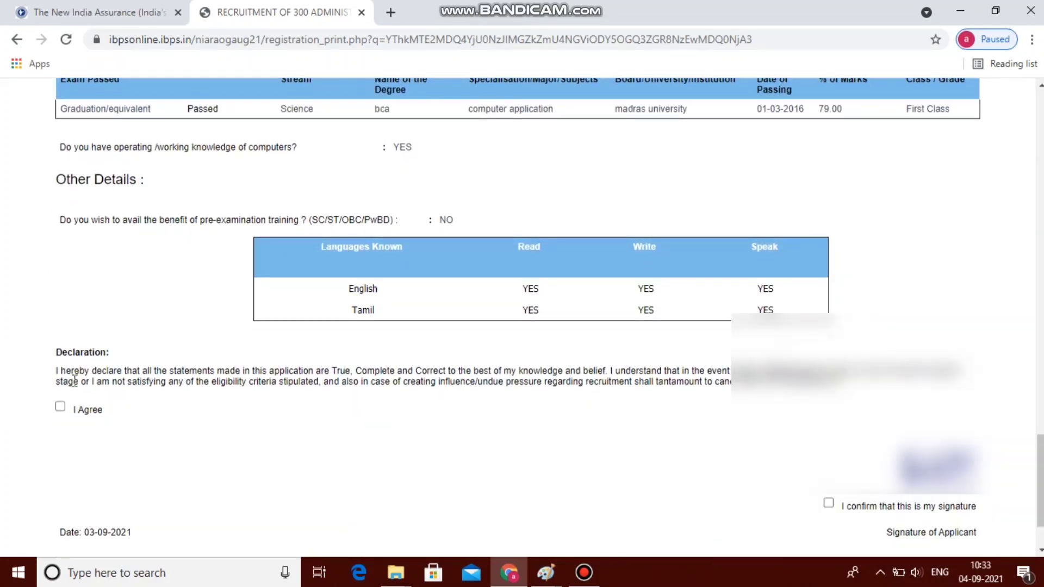
{"action": "left_click", "coordinate": [61, 407]}
{"action": "left_click", "coordinate": [828, 503]}
Complete the registration and confirm both warning dialogs
{"action": "scroll", "coordinate": [800, 537], "scroll_direction": "down", "scroll_amount": 2}
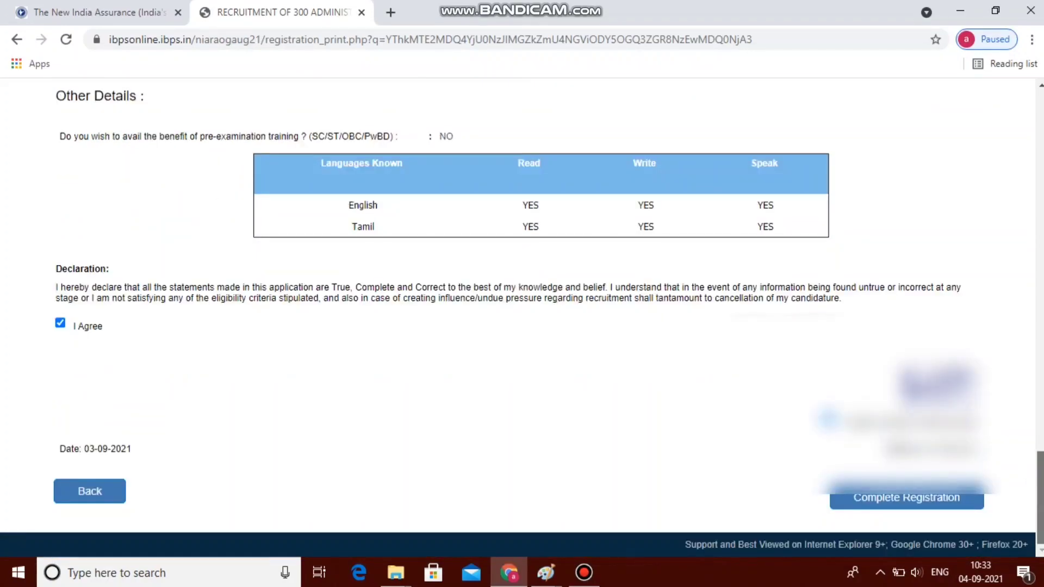
{"action": "left_click", "coordinate": [874, 503]}
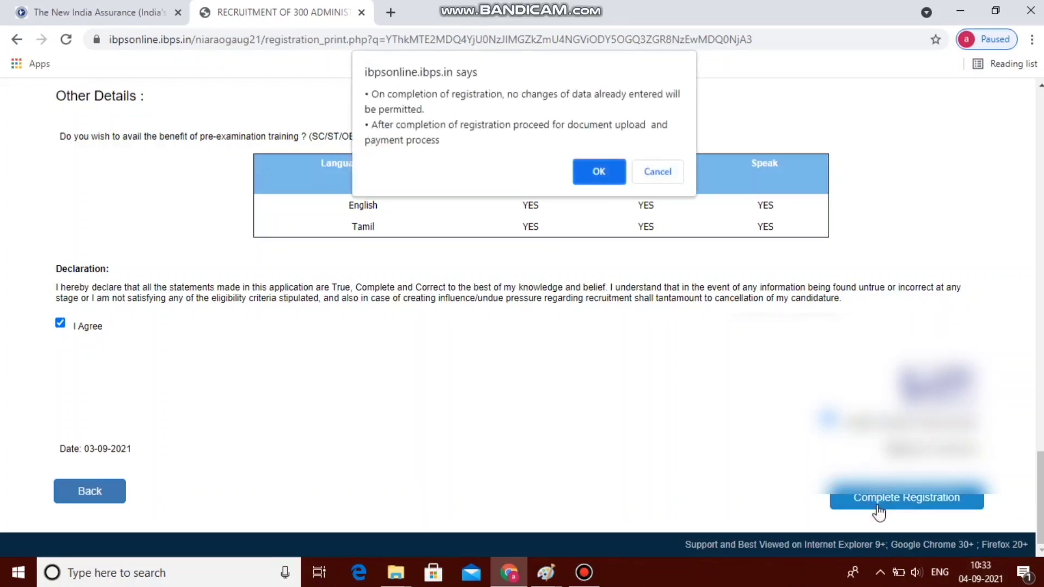
{"action": "left_click", "coordinate": [612, 181]}
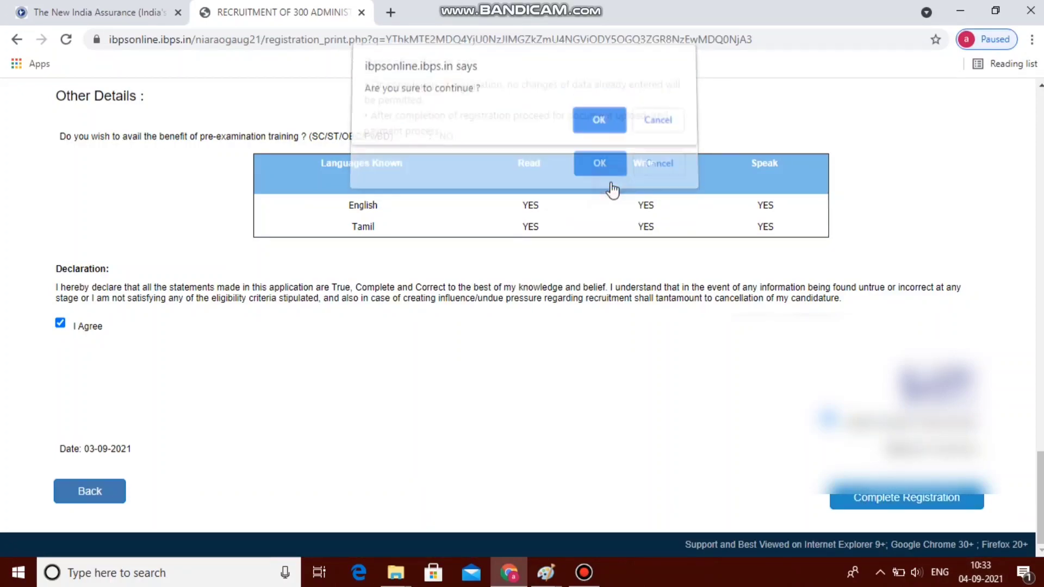
{"action": "left_click", "coordinate": [597, 131]}
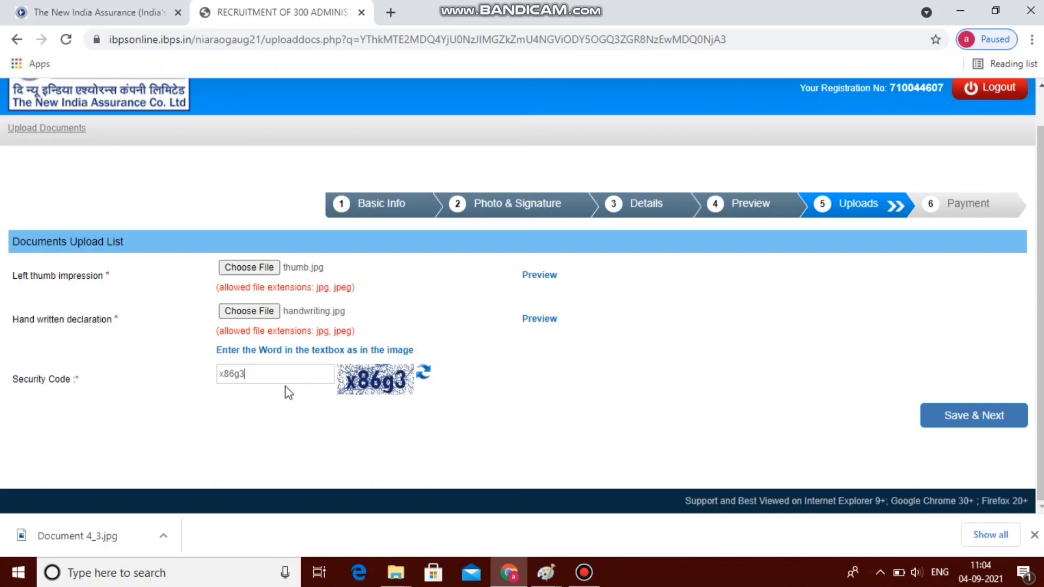
Save the uploaded thumb.jpg and handwriting.jpg and confirm the entered data is final
{"action": "left_click", "coordinate": [989, 427]}
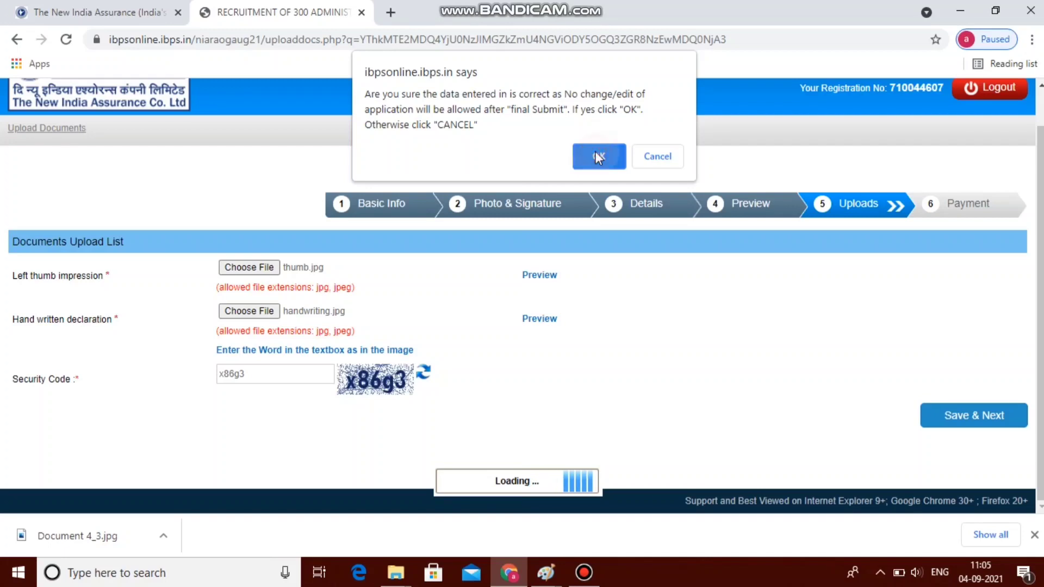
{"action": "left_click", "coordinate": [598, 157]}
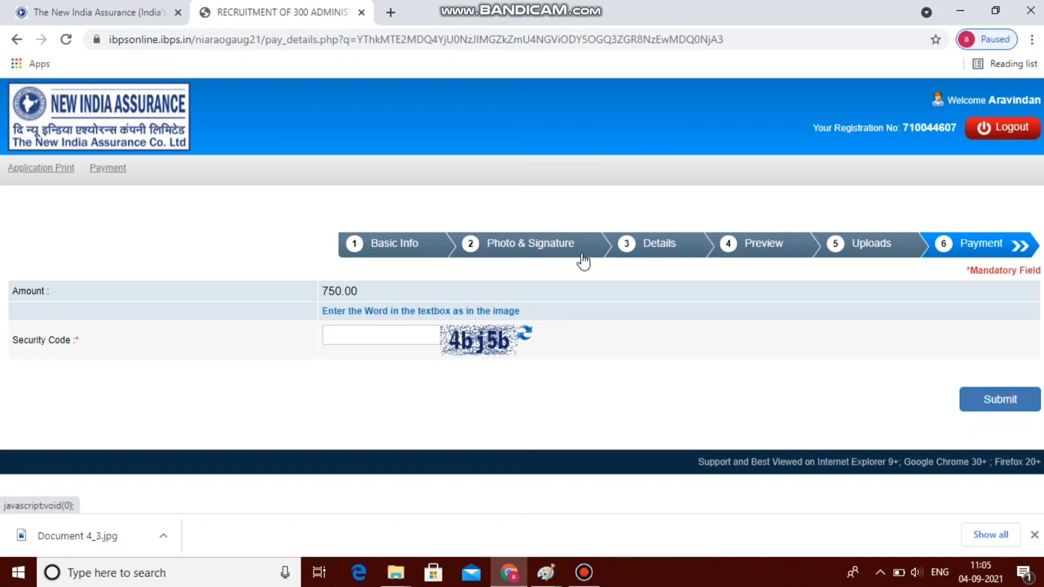
Enter the security code and submit the 750.00 application fee, confirming the submission
{"action": "type", "text": "4bj5b"}
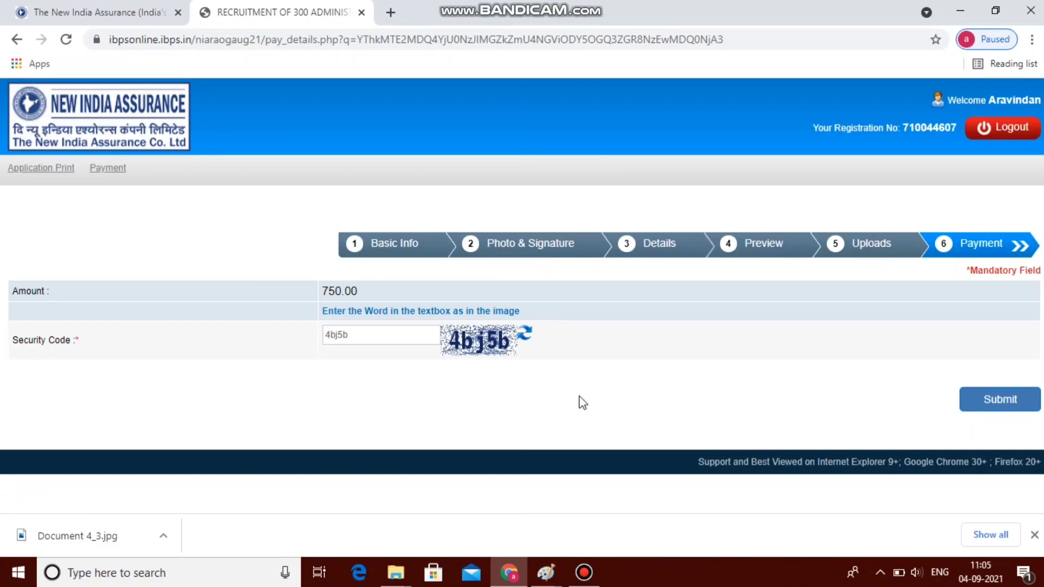
{"action": "left_click", "coordinate": [978, 405]}
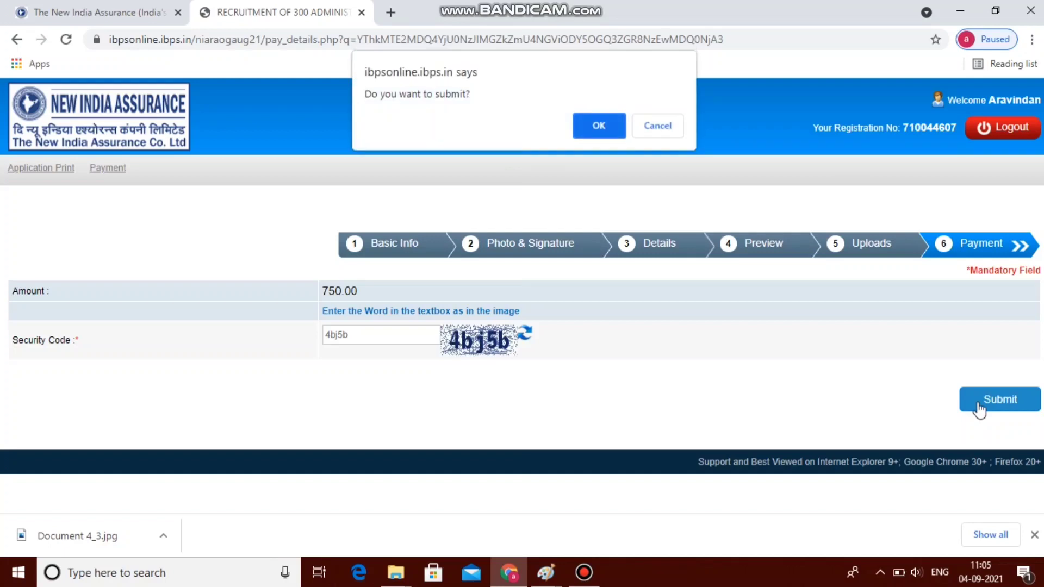
{"action": "left_click", "coordinate": [605, 124]}
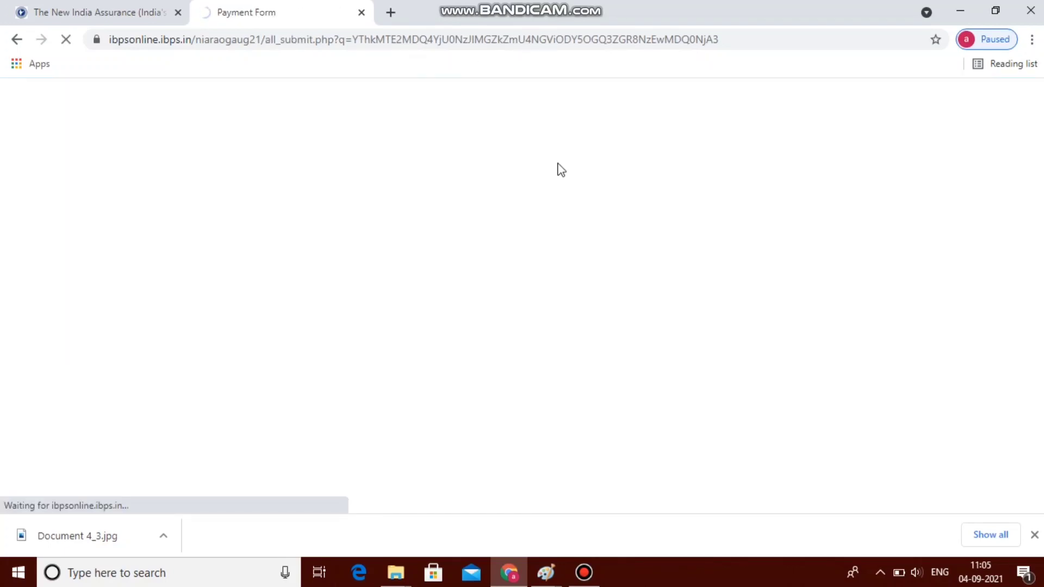